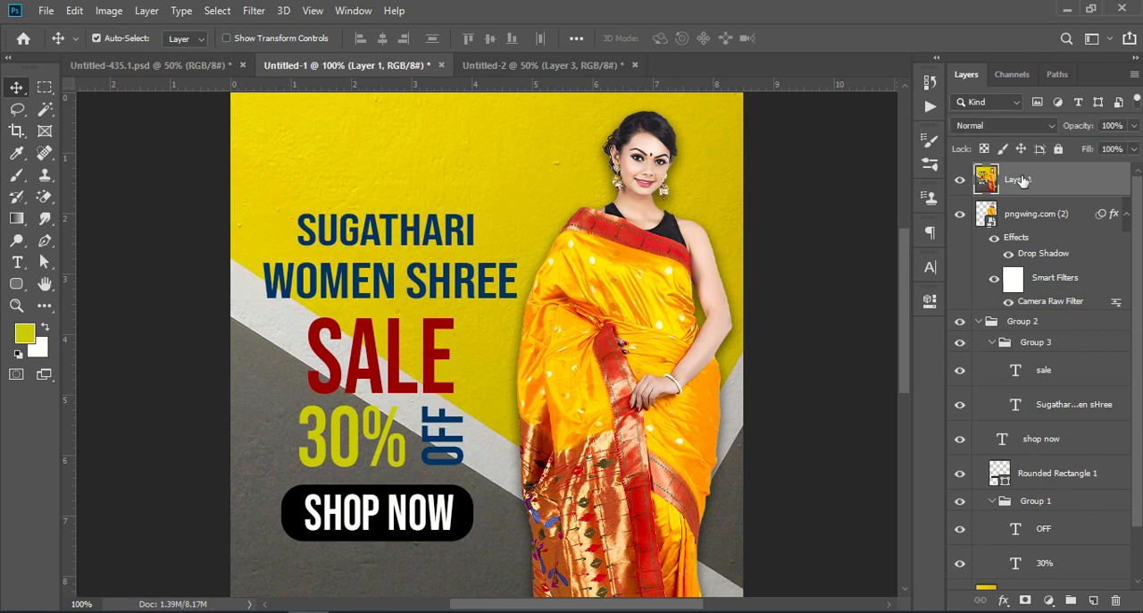
# - Examine the yellow and grey saree sale poster in Untitled-1 from its headline down to the model's hem
pyautogui.press('ctrl+KP_Subtract')
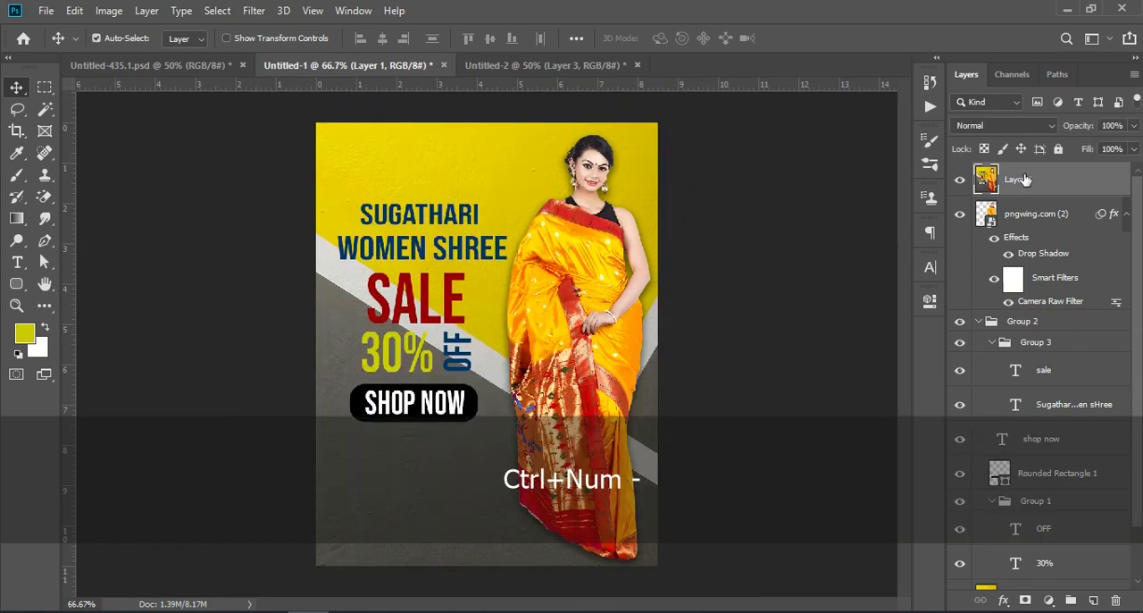
pyautogui.press('ctrl+KP_Subtract')
pyautogui.press('ctrl+KP_Add')
pyautogui.press('ctrl+KP_Add')
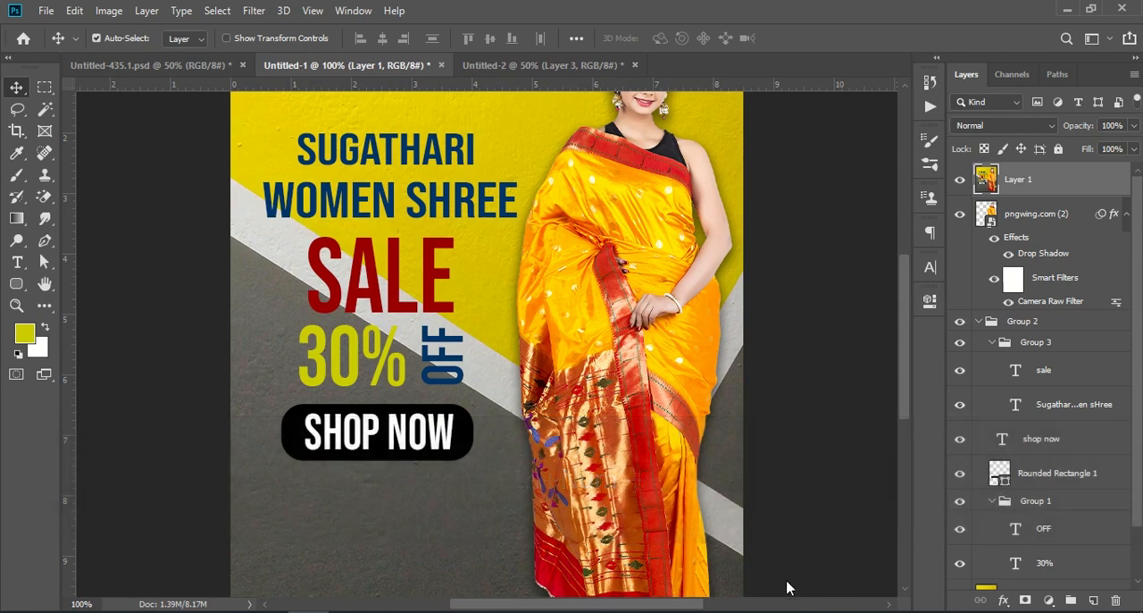
pyautogui.scroll(-4, 580, 446)
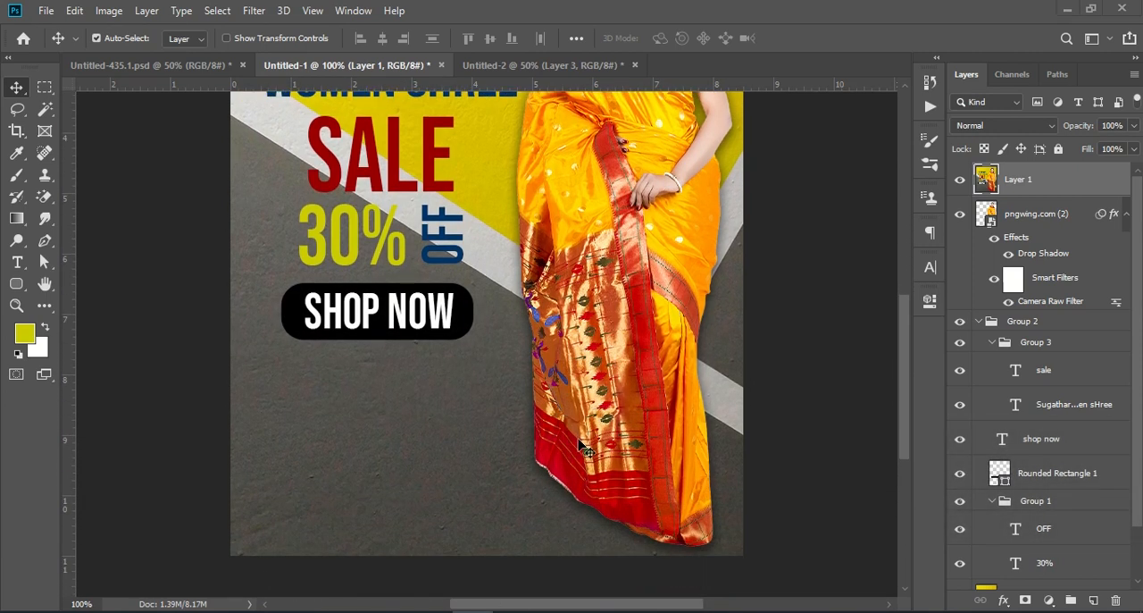
pyautogui.scroll(1, 581, 446)
pyautogui.scroll(9, 580, 447)
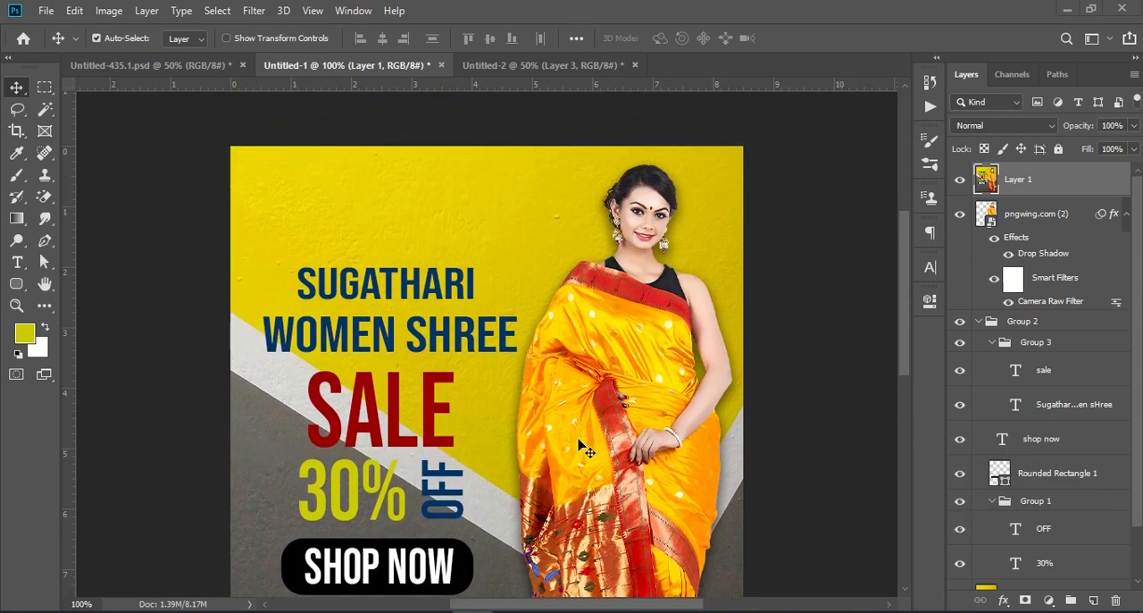
pyautogui.scroll(-1, 585, 449)
# - Examine the red saree sale poster in Untitled-2, including its model, sale text and the shadow at the hem
pyautogui.click(566, 67)
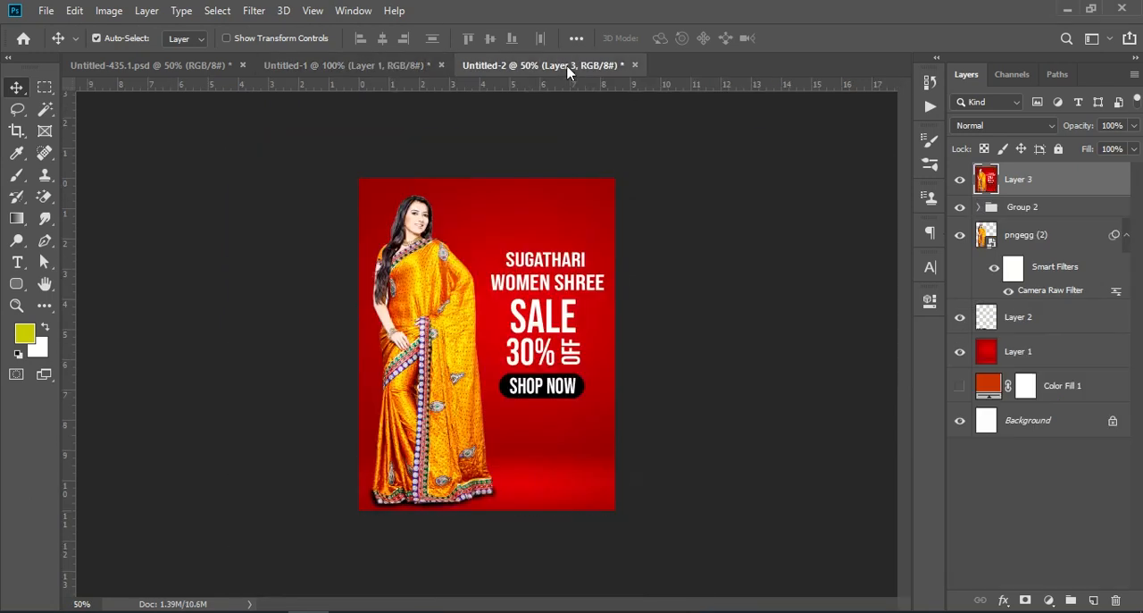
pyautogui.press('ctrl+KP_Add')
pyautogui.press('ctrl+KP_Add')
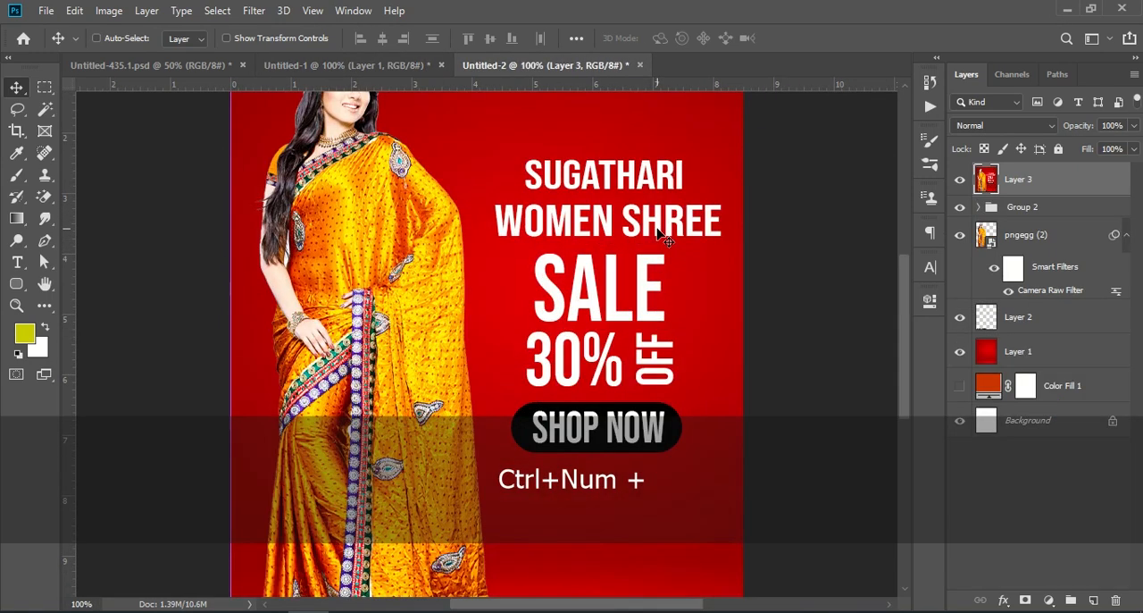
pyautogui.scroll(-7, 523, 285)
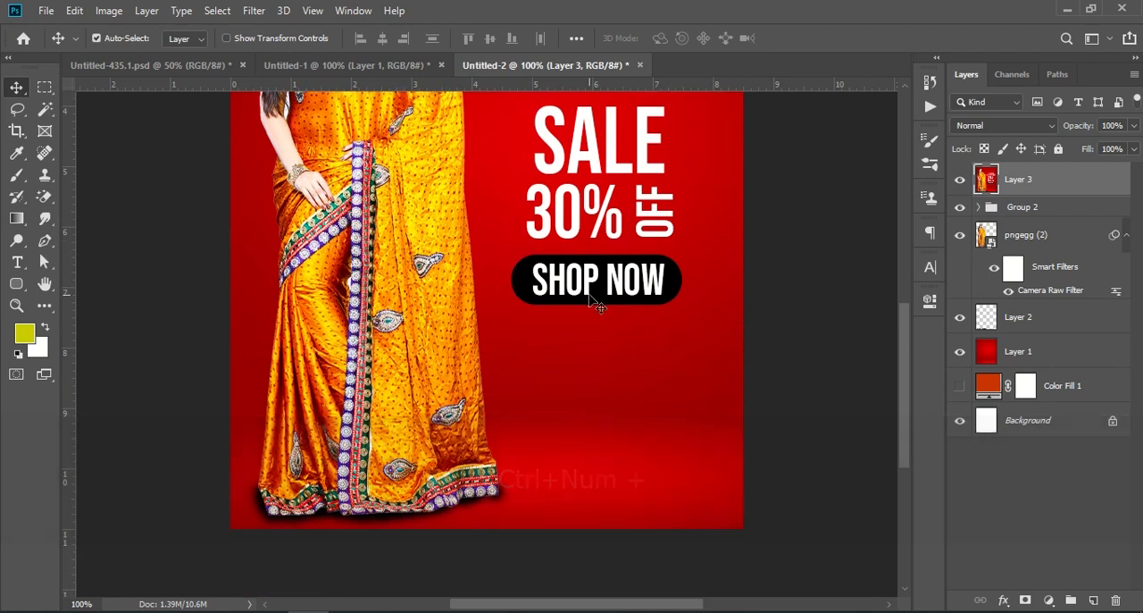
pyautogui.scroll(3, 590, 302)
pyautogui.scroll(10, 588, 299)
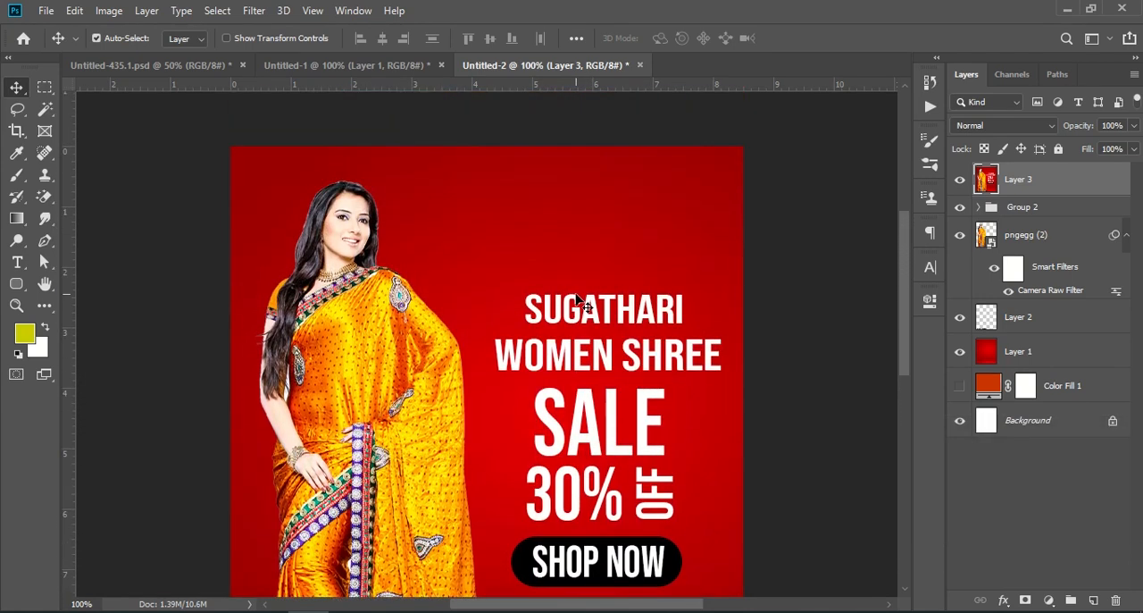
pyautogui.press('ctrl+KP_Add')
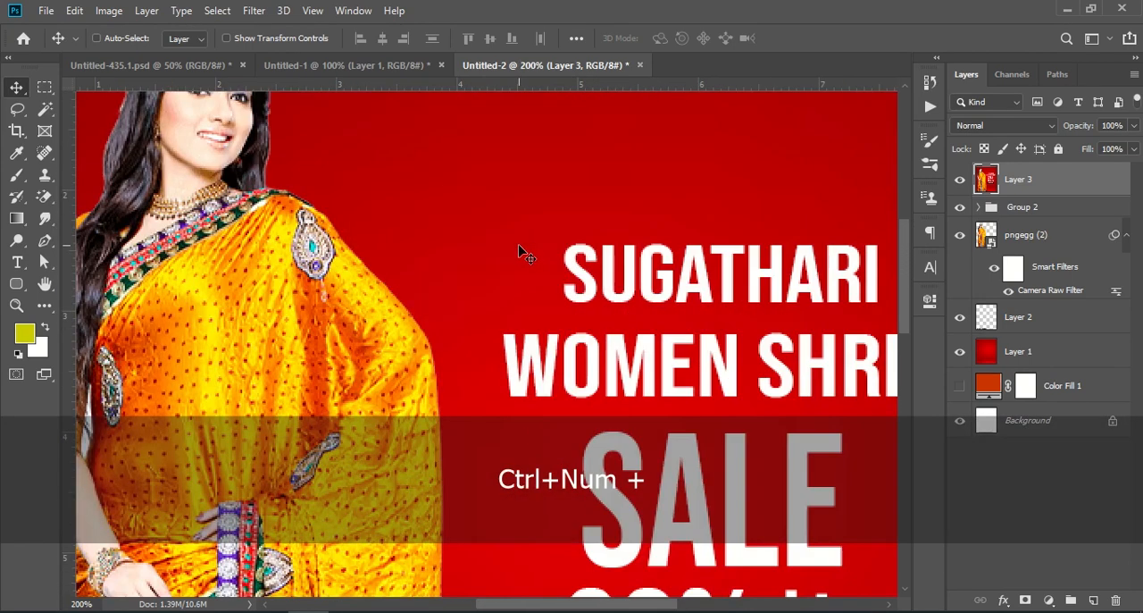
pyautogui.press('ctrl+KP_Subtract')
pyautogui.scroll(-2, 543, 227)
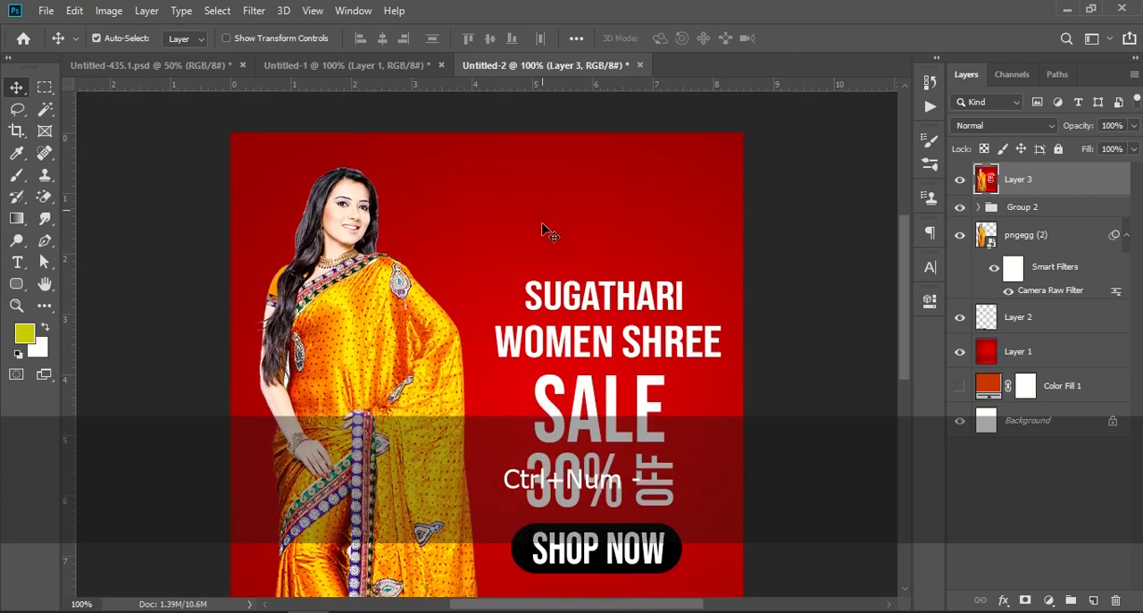
pyautogui.scroll(-13, 548, 250)
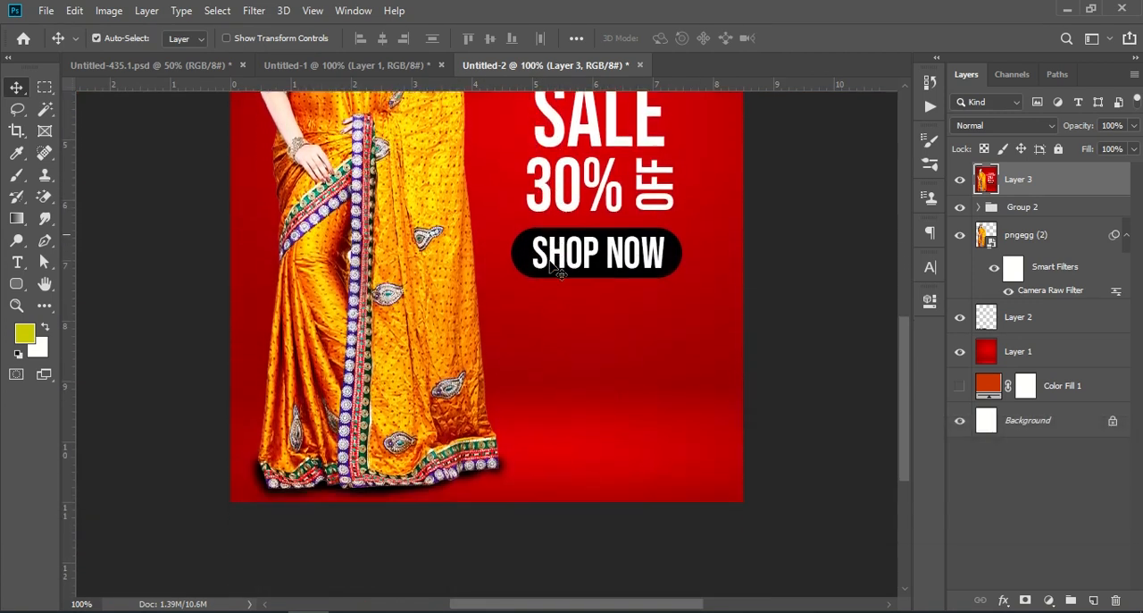
pyautogui.scroll(12, 563, 270)
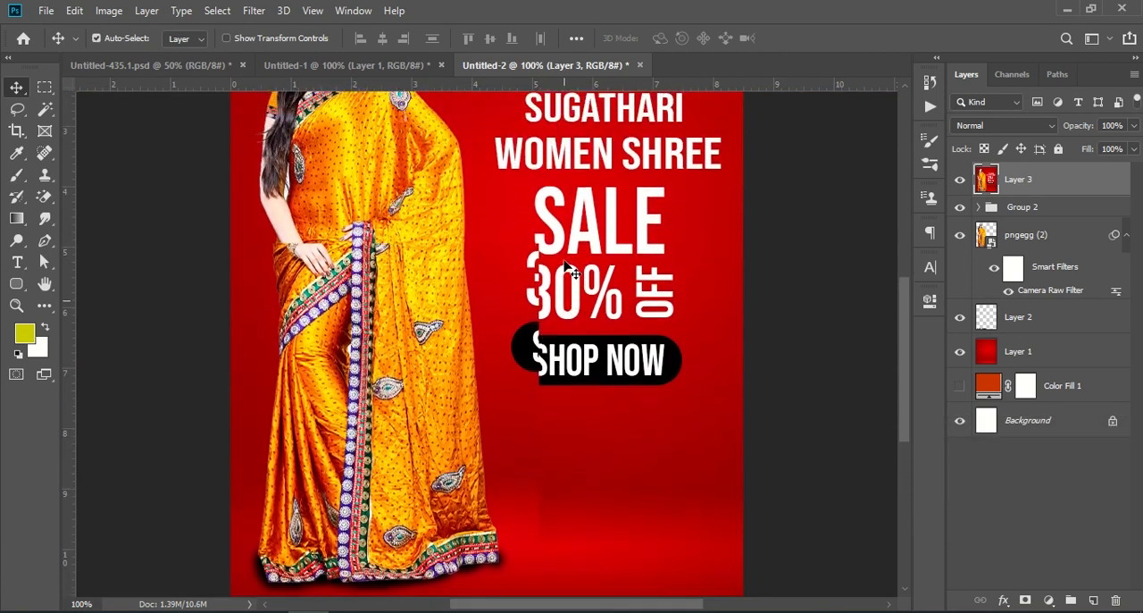
pyautogui.scroll(1, 569, 250)
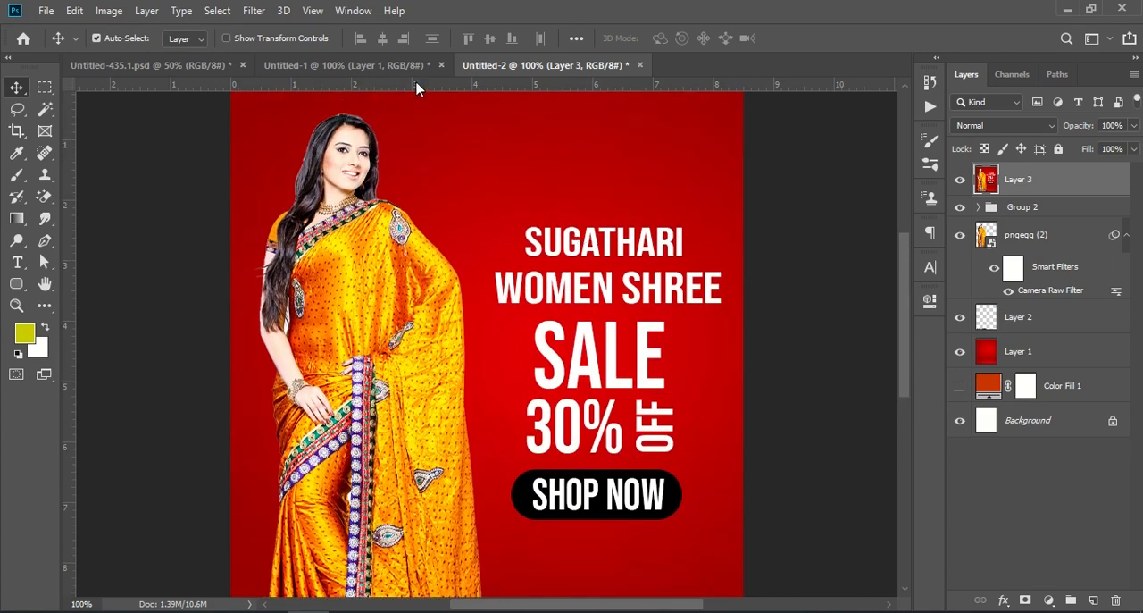
# - Create a new 8.5 x 11 inch portrait document at 72 pixels/inch in RGB Color with a white background
pyautogui.click(46, 11)
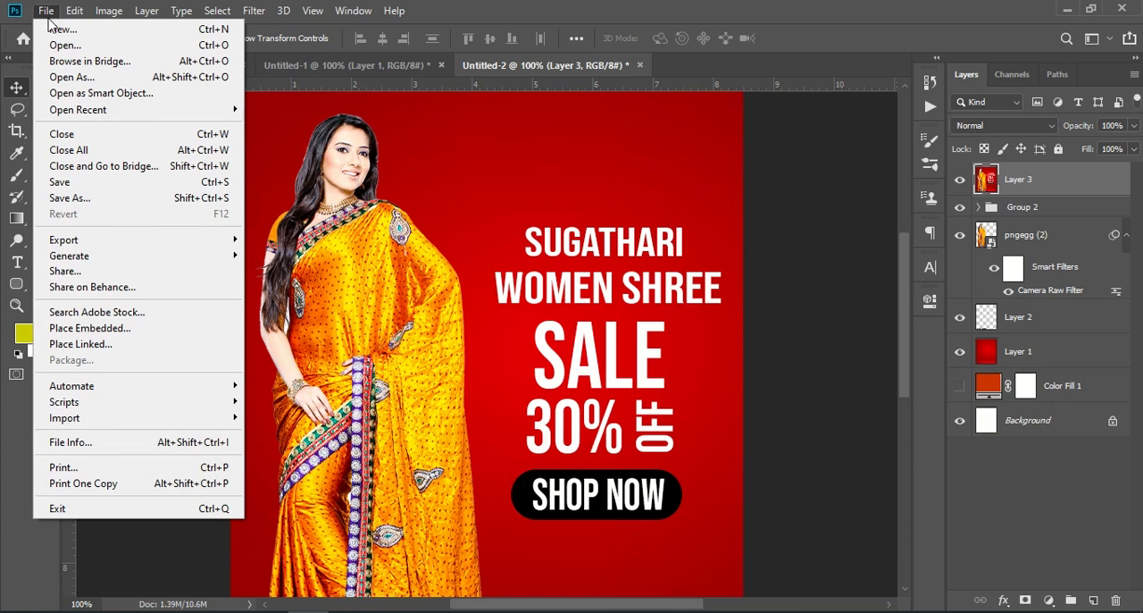
pyautogui.press('Escape')
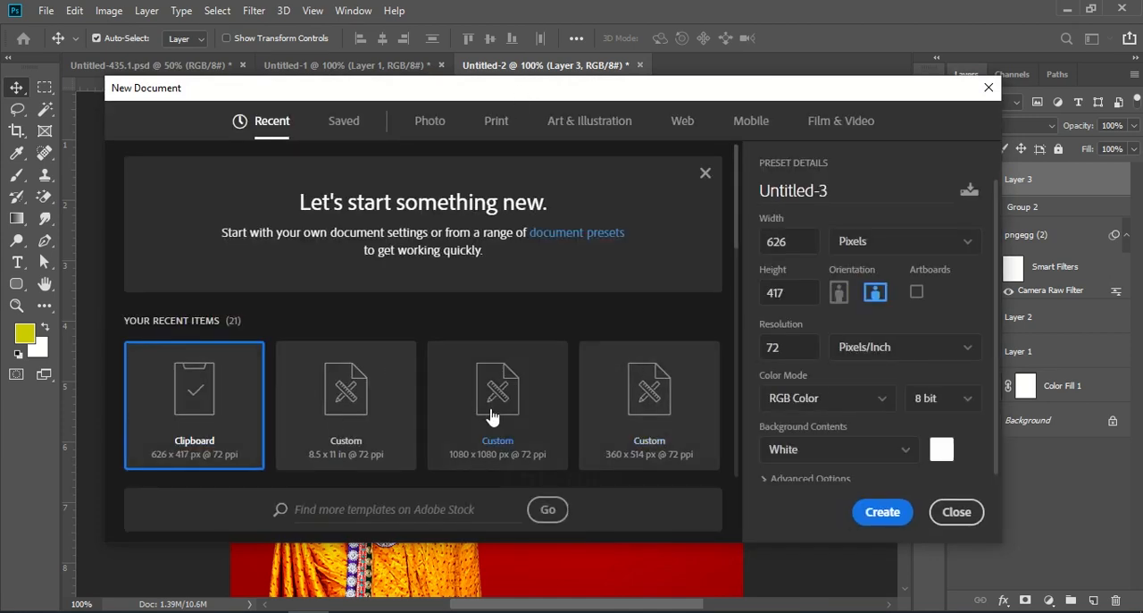
pyautogui.click(373, 396)
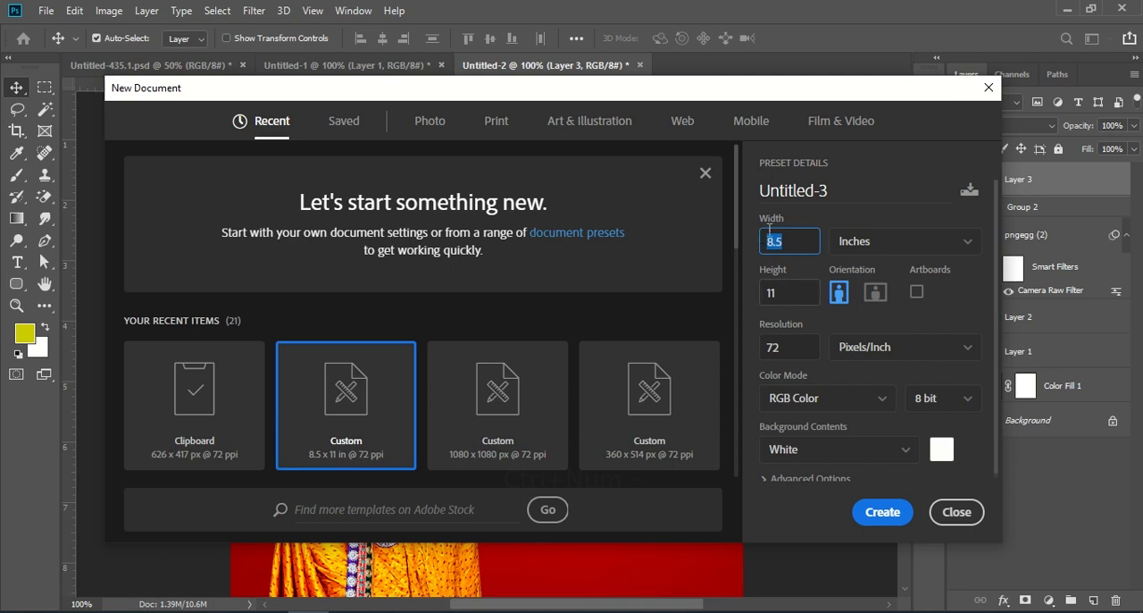
pyautogui.click(791, 295)
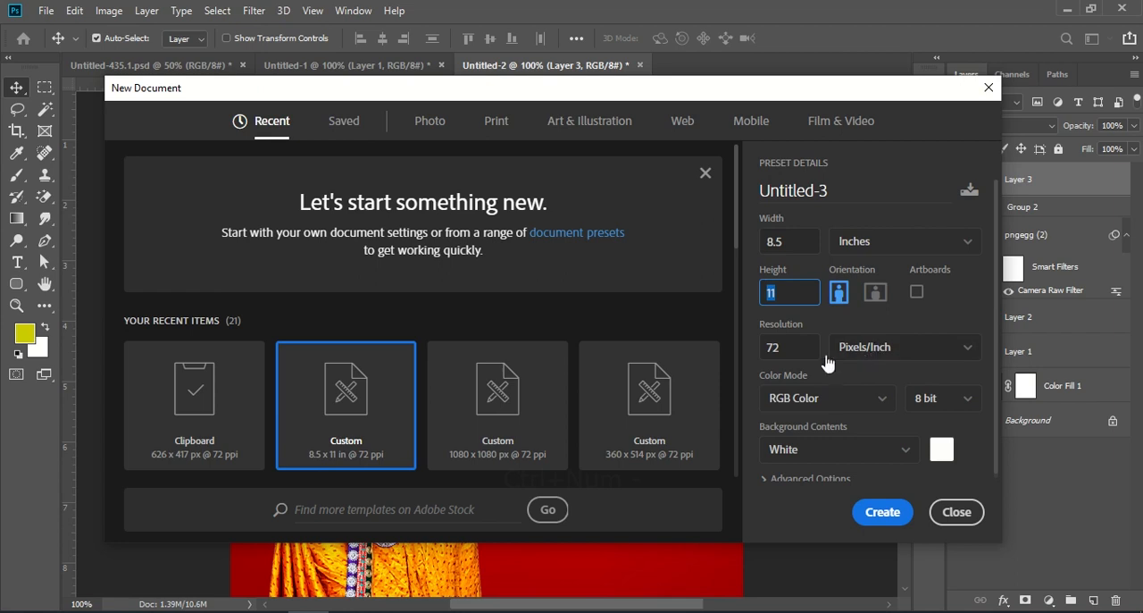
pyautogui.click(885, 511)
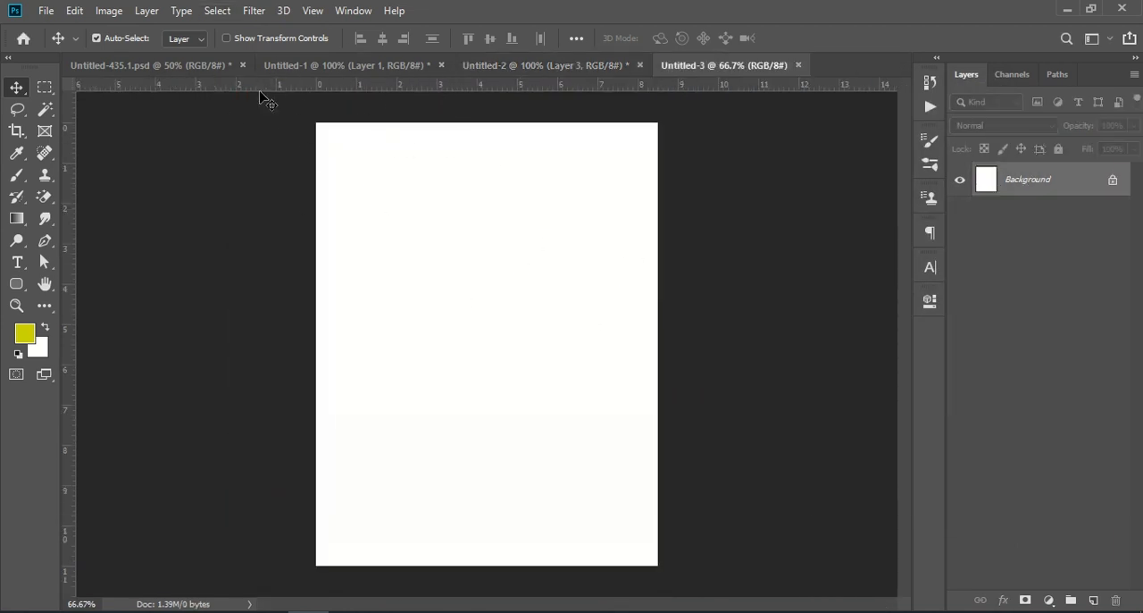
# - Copy the red background layer from Untitled-2 into the Untitled-3 document so that it covers the page
pyautogui.click(299, 66)
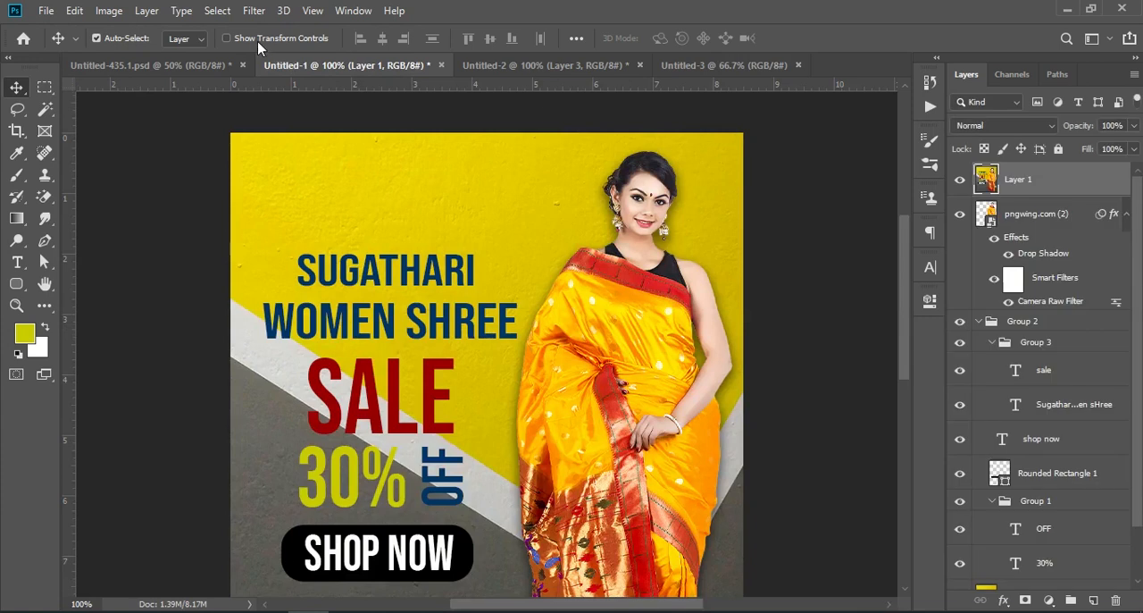
pyautogui.click(524, 66)
pyautogui.moveTo(1029, 353); pyautogui.dragTo(538, 331)
pyautogui.click(1103, 427)
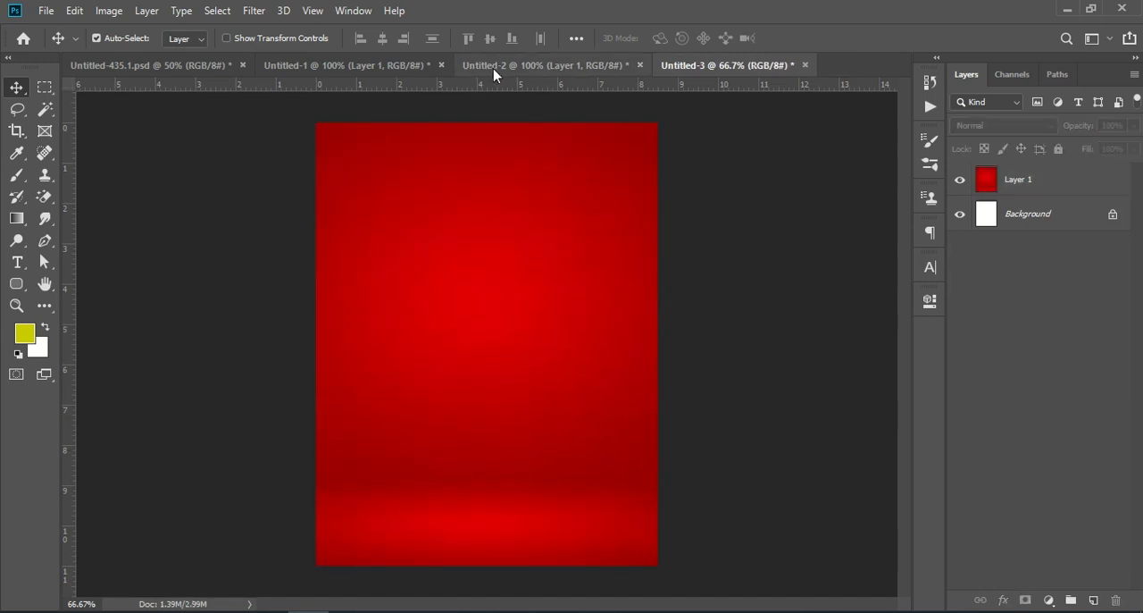
# - Copy the pngegg (2) model layer from Untitled-2 into Untitled-3 and place it along the left side of the page
pyautogui.click(531, 67)
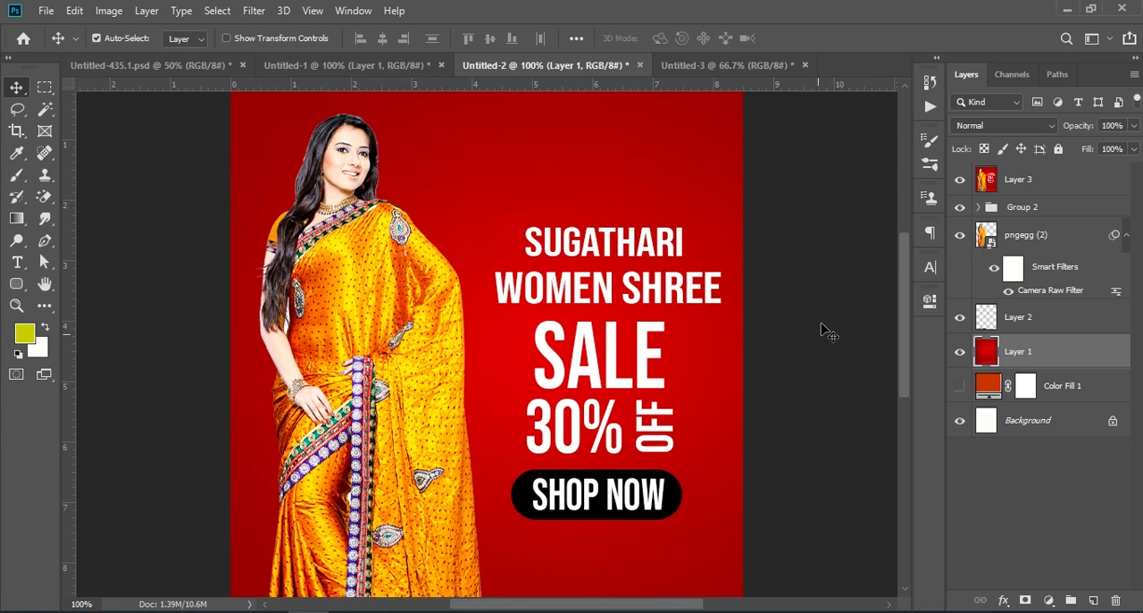
pyautogui.click(1052, 239)
pyautogui.moveTo(1036, 234); pyautogui.dragTo(423, 409)
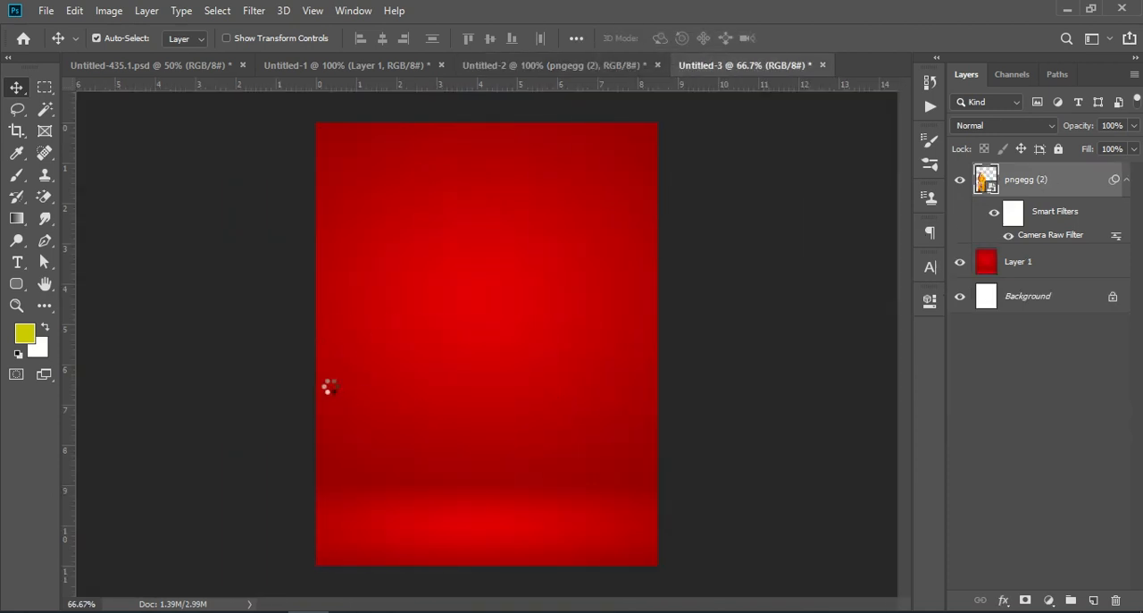
pyautogui.moveTo(429, 354); pyautogui.dragTo(413, 321)
pyautogui.click(982, 407)
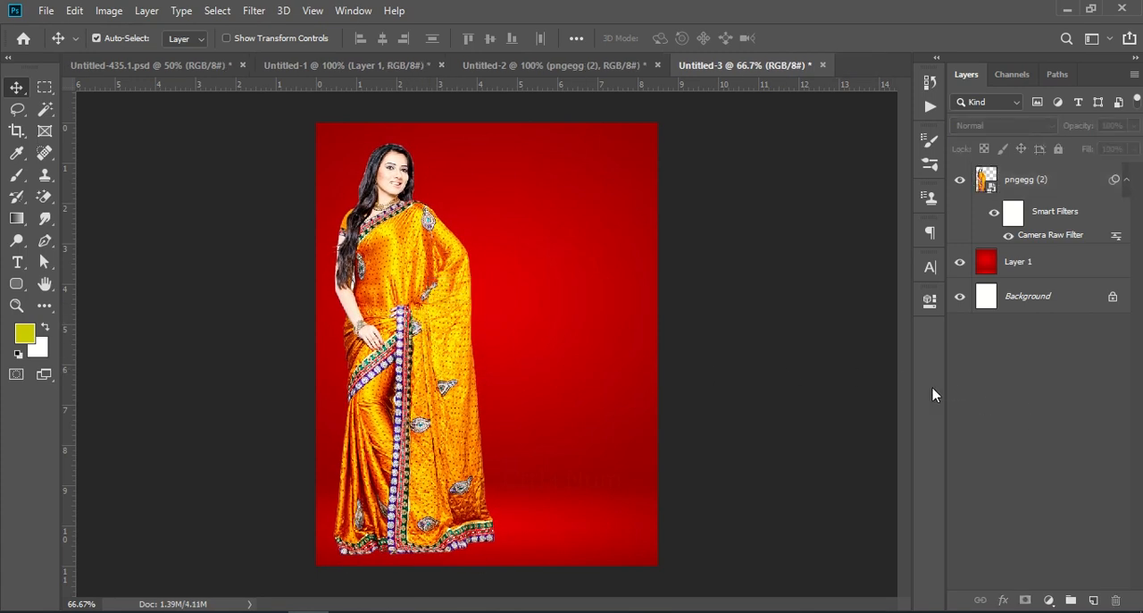
# - Add an empty layer between the model and the red background, and ready the Brush tool with black as foreground colour
pyautogui.click(1056, 188)
pyautogui.click(1063, 268)
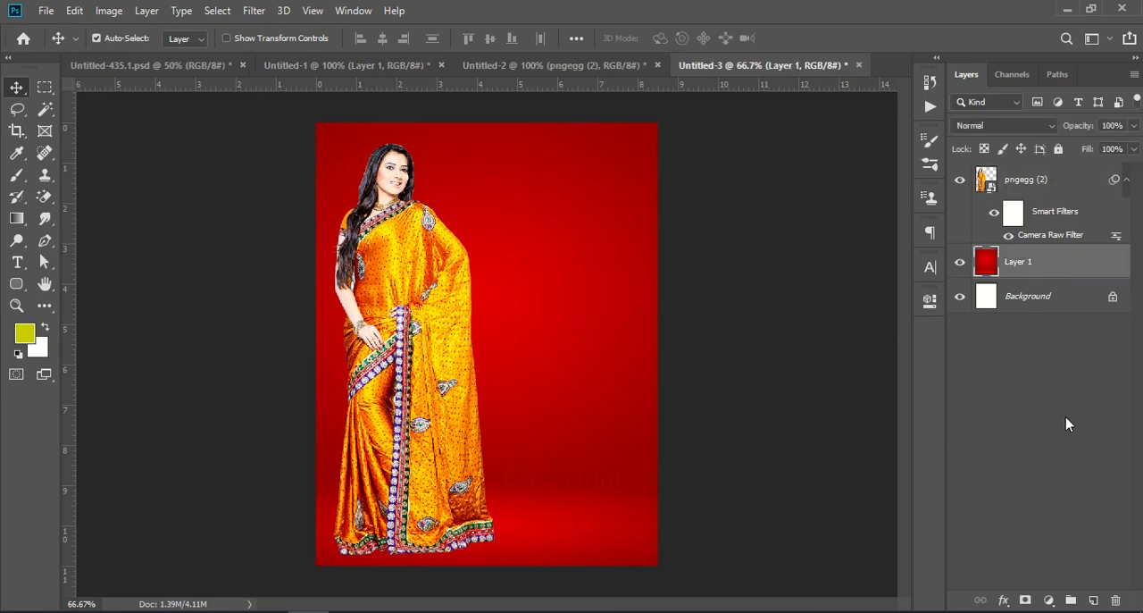
pyautogui.click(1094, 599)
pyautogui.click(16, 175)
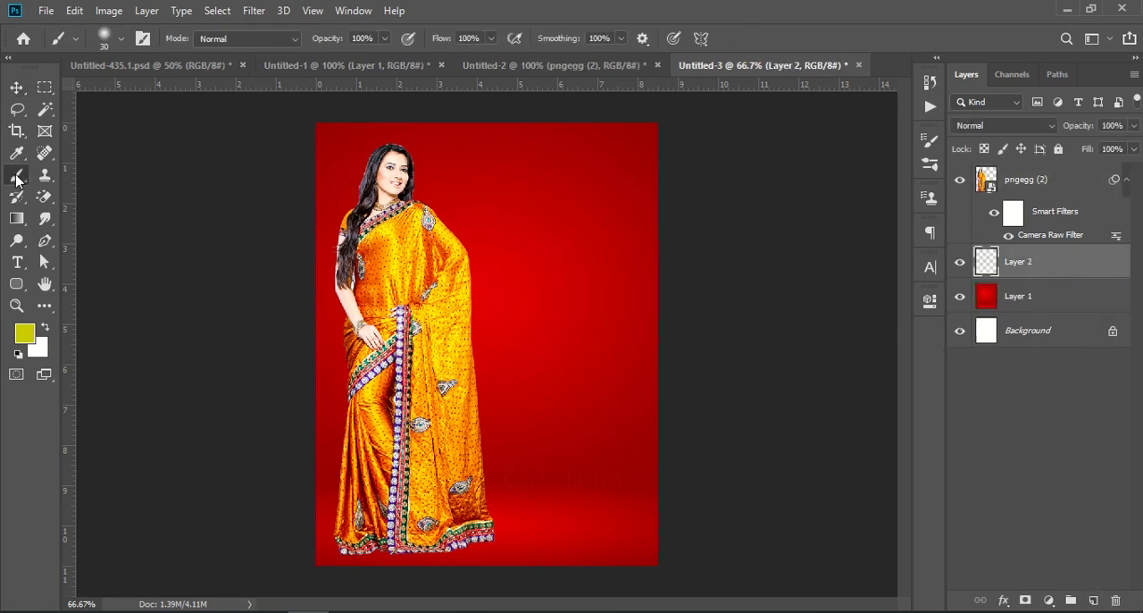
pyautogui.hotkey('shift', 'd')
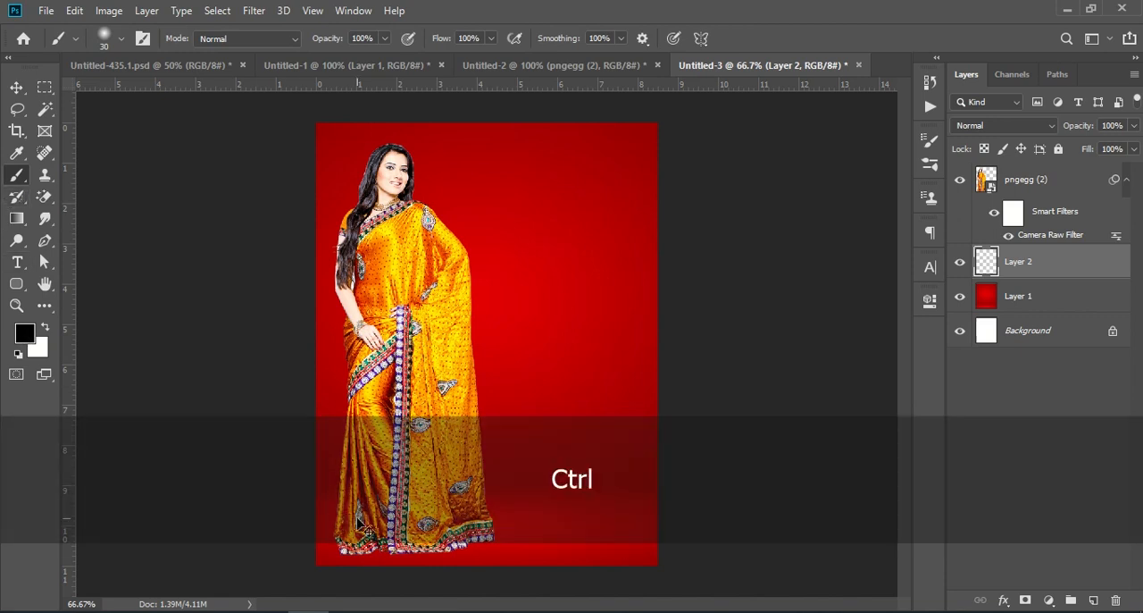
# - Paint a soft black contact shadow on the empty layer along the bottom hem of the model's saree
pyautogui.press('ctrl+KP_Add')
pyautogui.press('ctrl+KP_Add')
pyautogui.scroll(-5, 377, 483)
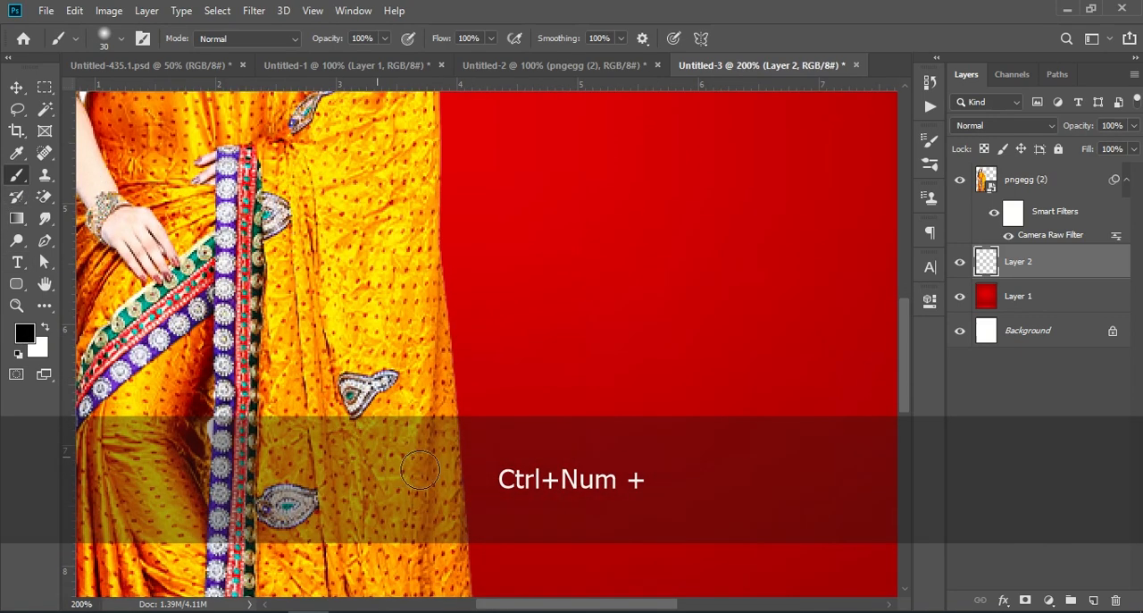
pyautogui.scroll(-7, 494, 479)
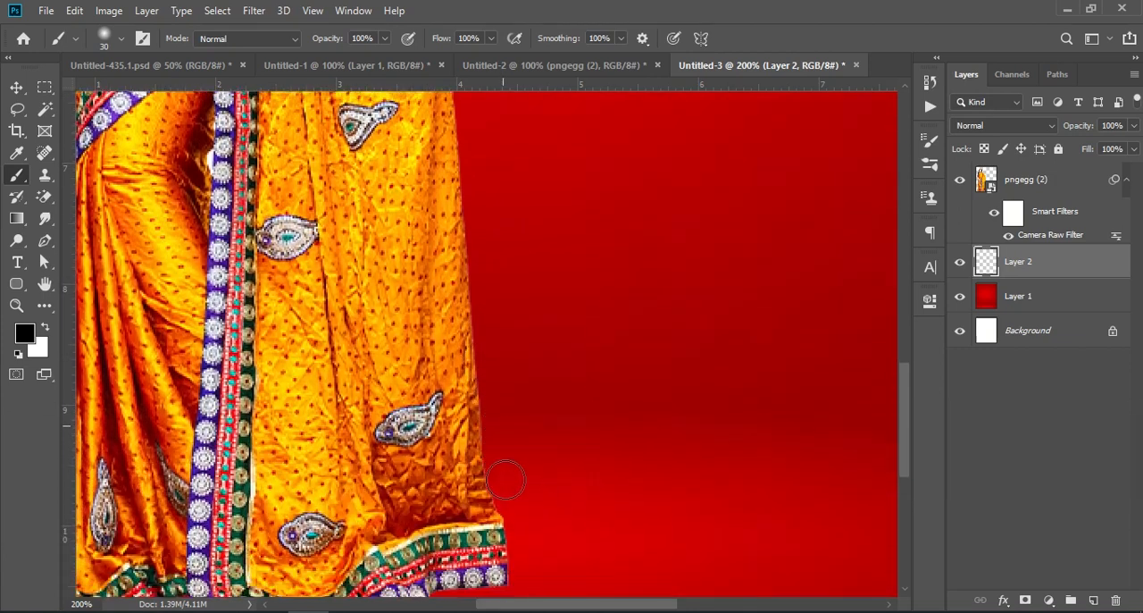
pyautogui.scroll(-5, 582, 577)
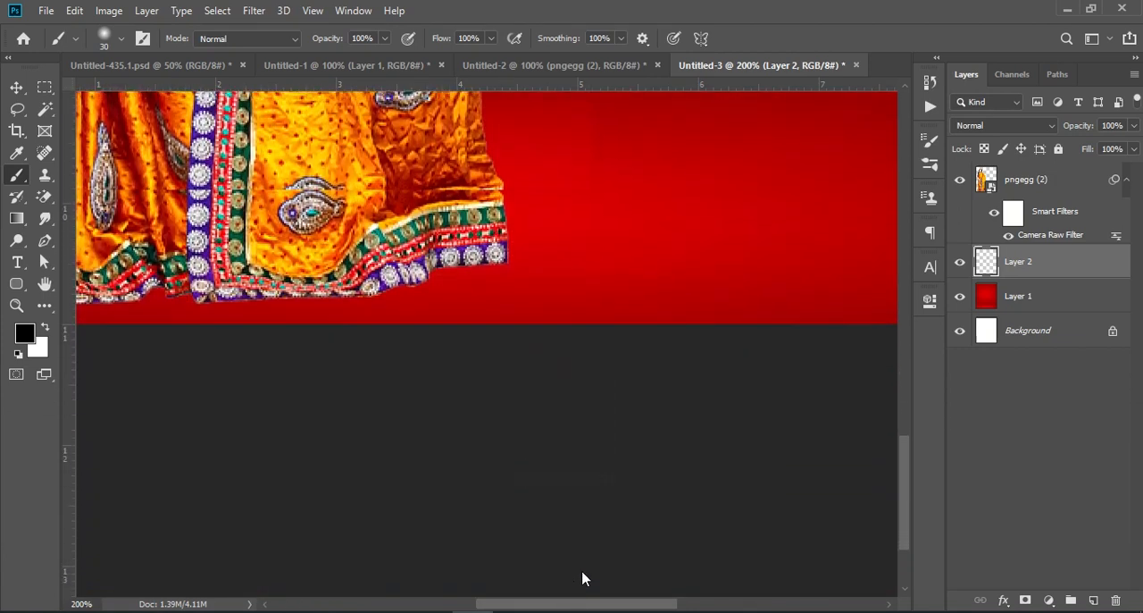
pyautogui.moveTo(570, 608); pyautogui.dragTo(502, 607)
pyautogui.scroll(4, 455, 411)
pyautogui.scroll(2, 399, 421)
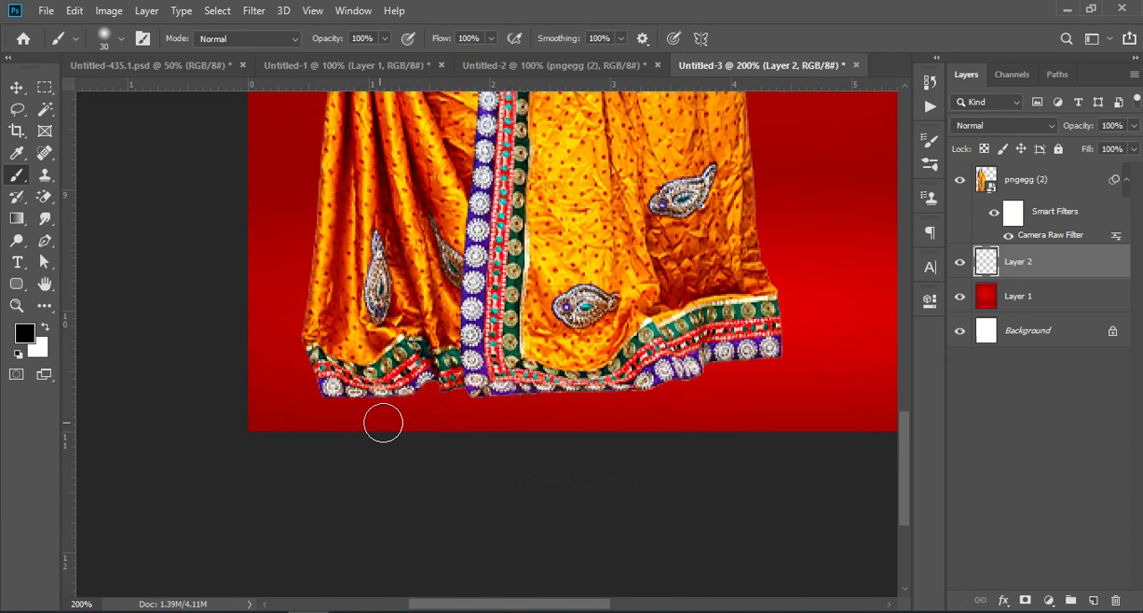
pyautogui.moveTo(322, 360)
pyautogui.mouseDown()
pyautogui.moveTo(313, 375)
pyautogui.moveTo(308, 353)
pyautogui.moveTo(343, 391)
pyautogui.moveTo(444, 381)
pyautogui.moveTo(491, 393)
pyautogui.moveTo(640, 382)
pyautogui.moveTo(720, 354)
pyautogui.moveTo(782, 349)
pyautogui.mouseUp()
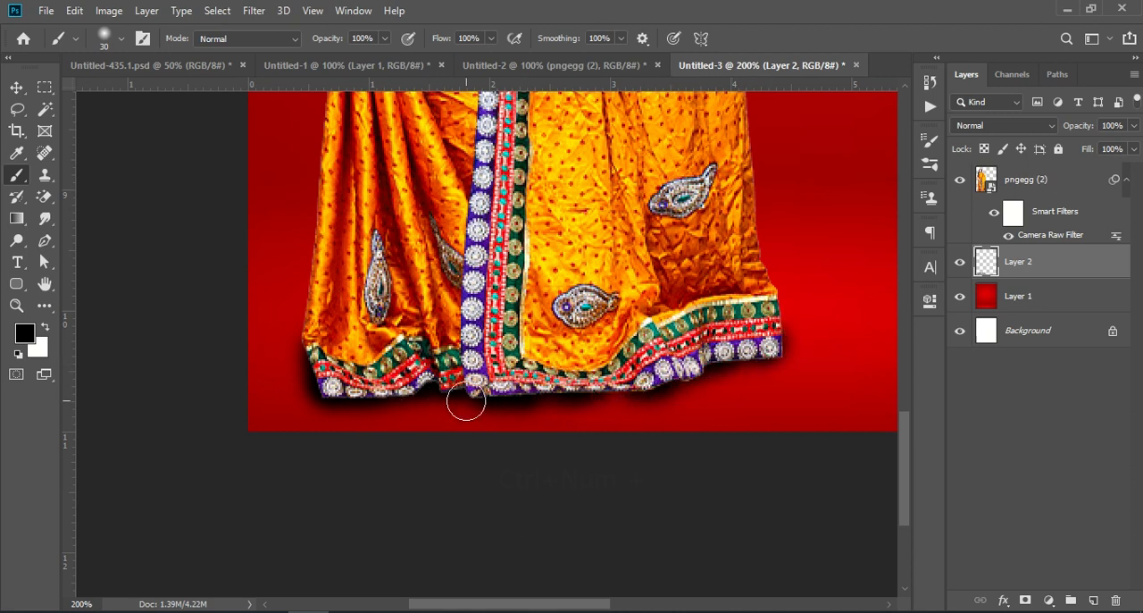
pyautogui.moveTo(539, 385)
pyautogui.mouseDown()
pyautogui.moveTo(692, 365)
pyautogui.moveTo(655, 372)
pyautogui.mouseUp()
pyautogui.moveTo(403, 388); pyautogui.dragTo(330, 384)
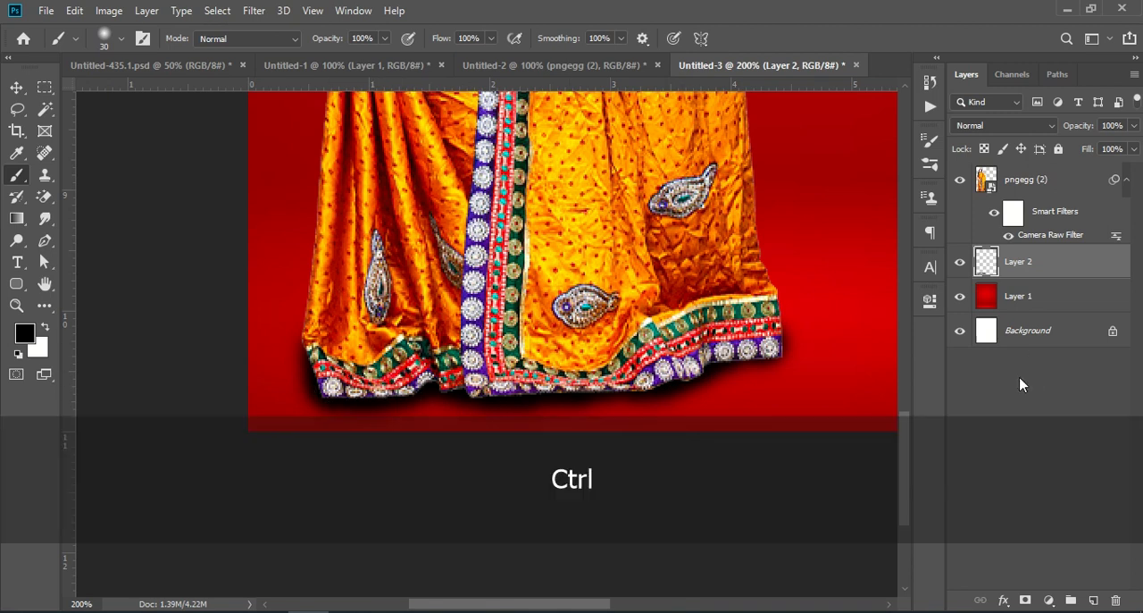
# - Add a black drop shadow with 20% opacity to the pngegg (2) model layer, toggle its smart filters off and on, and deselect the layer
pyautogui.press('ctrl+KP_Subtract')
pyautogui.press('ctrl+KP_Subtract')
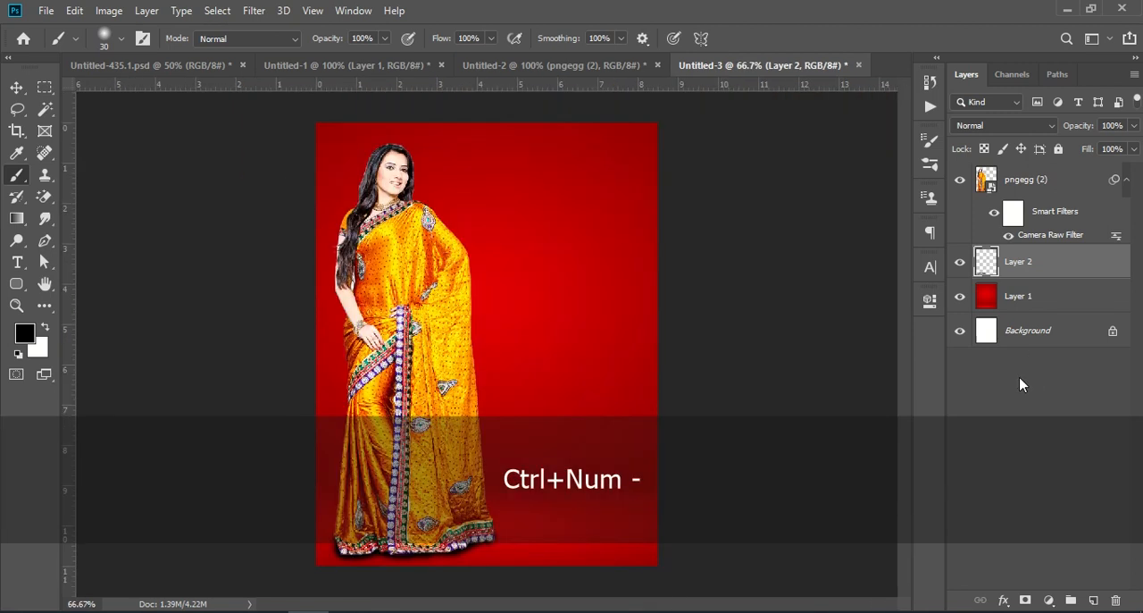
pyautogui.click(1025, 180)
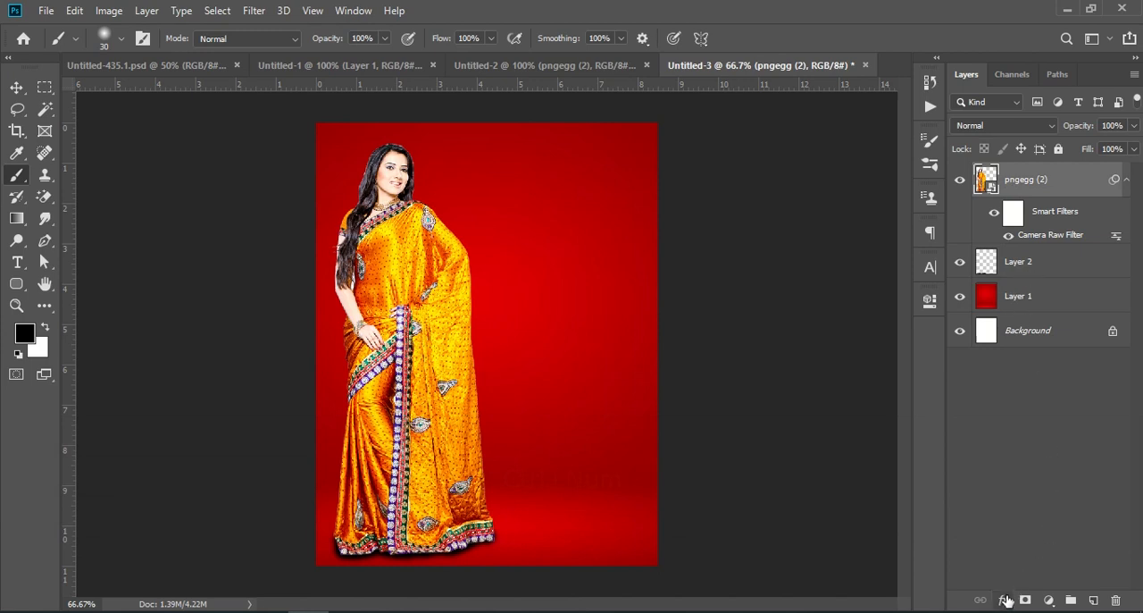
pyautogui.click(1007, 599)
pyautogui.click(1027, 589)
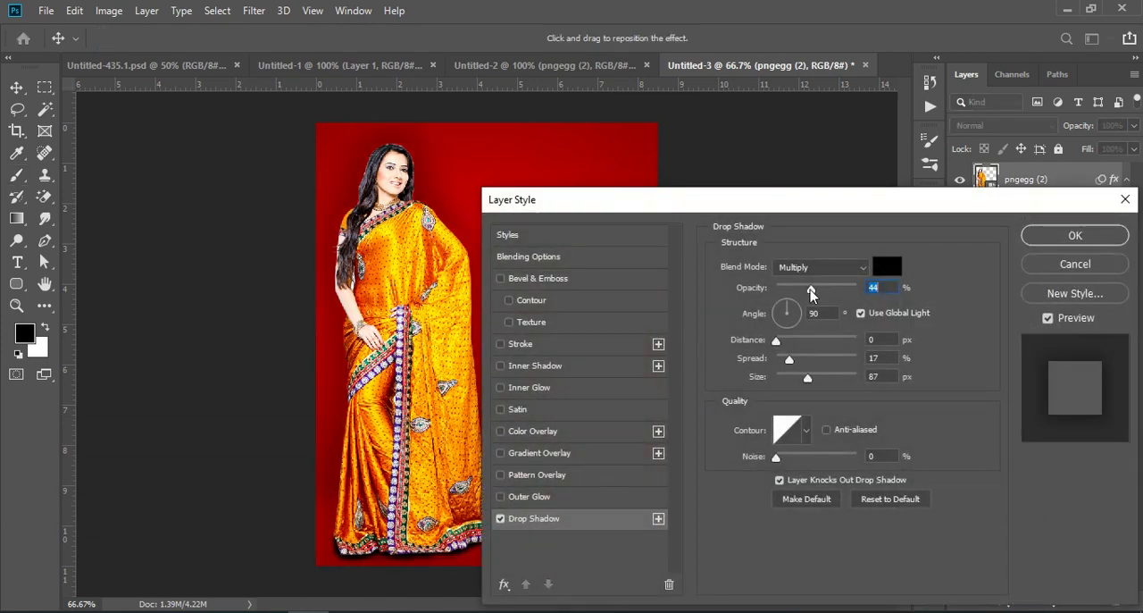
pyautogui.moveTo(811, 289); pyautogui.dragTo(792, 298)
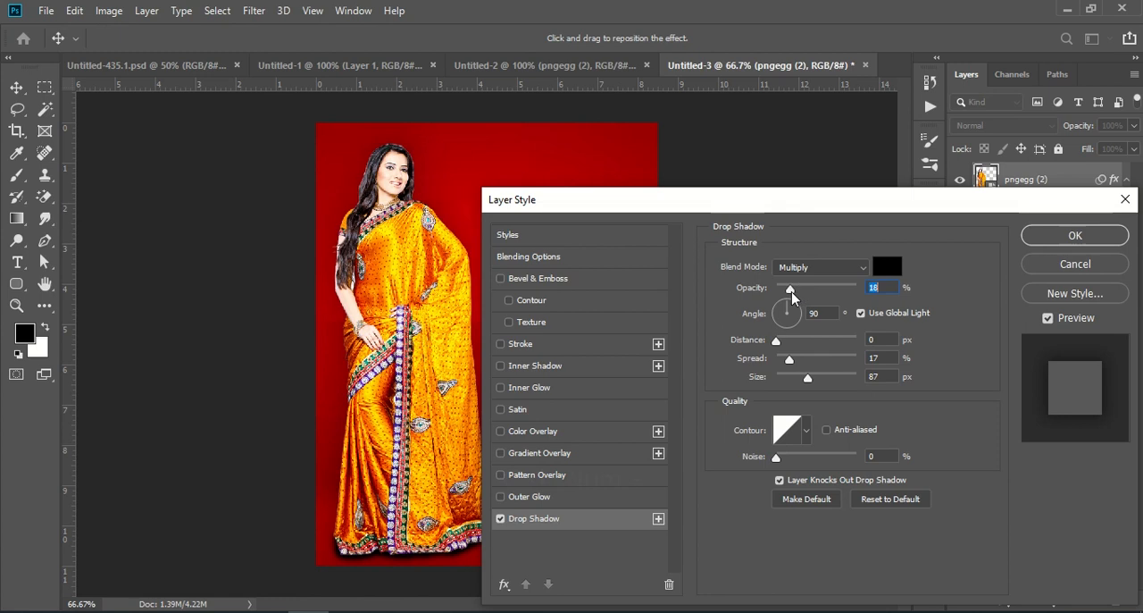
pyautogui.click(1076, 235)
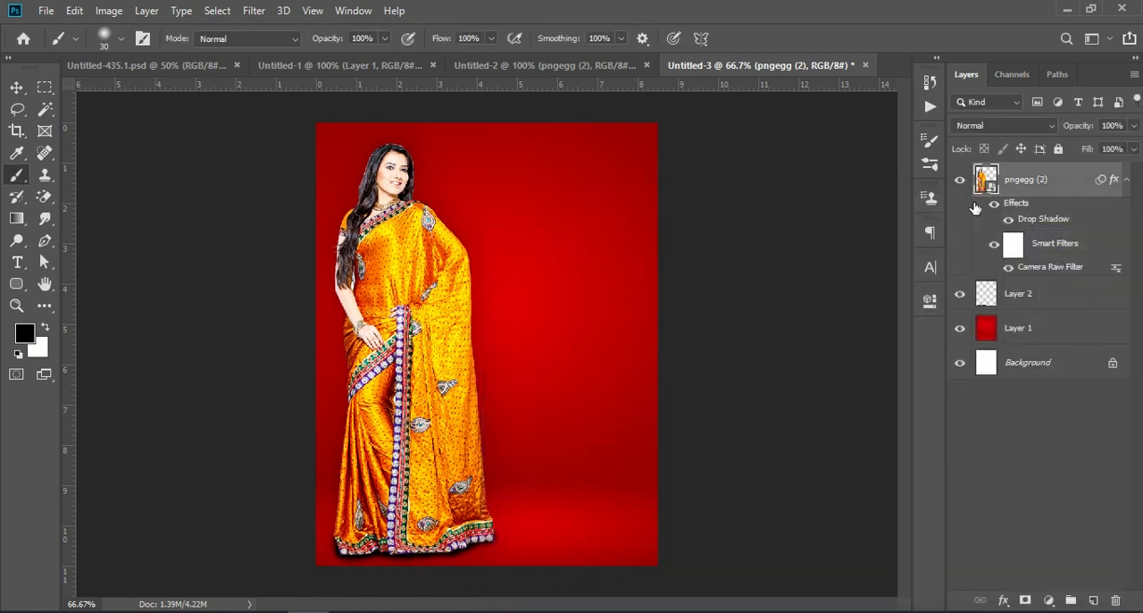
pyautogui.click(994, 246)
pyautogui.click(994, 247)
pyautogui.click(1071, 514)
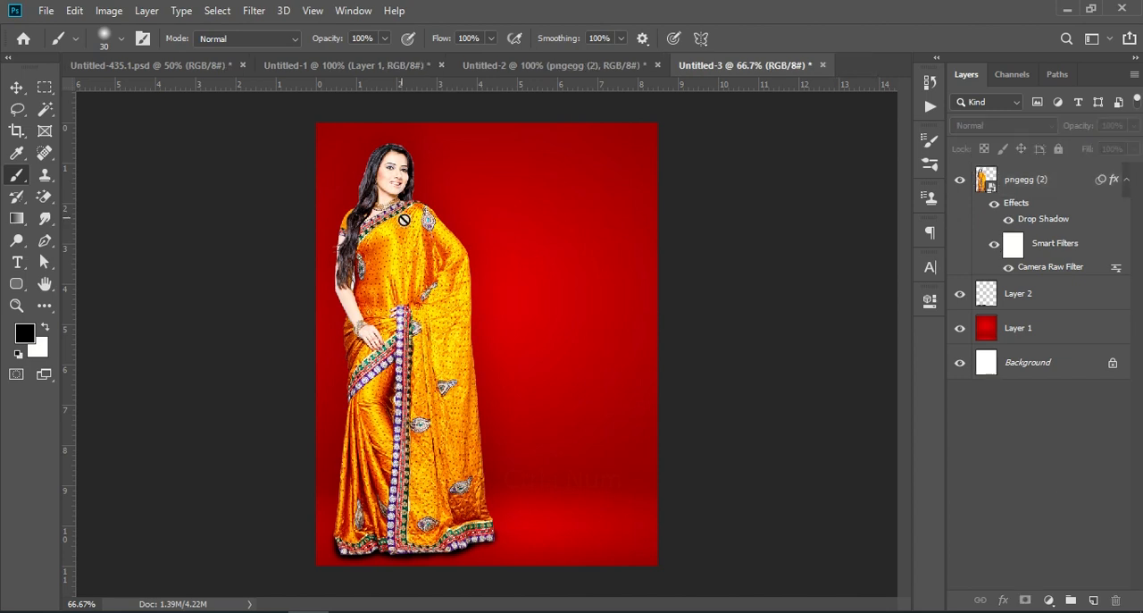
# - Copy the Group 2 sale text from Untitled-2 into Untitled-3 and place it in the empty red area beside the model
pyautogui.click(328, 66)
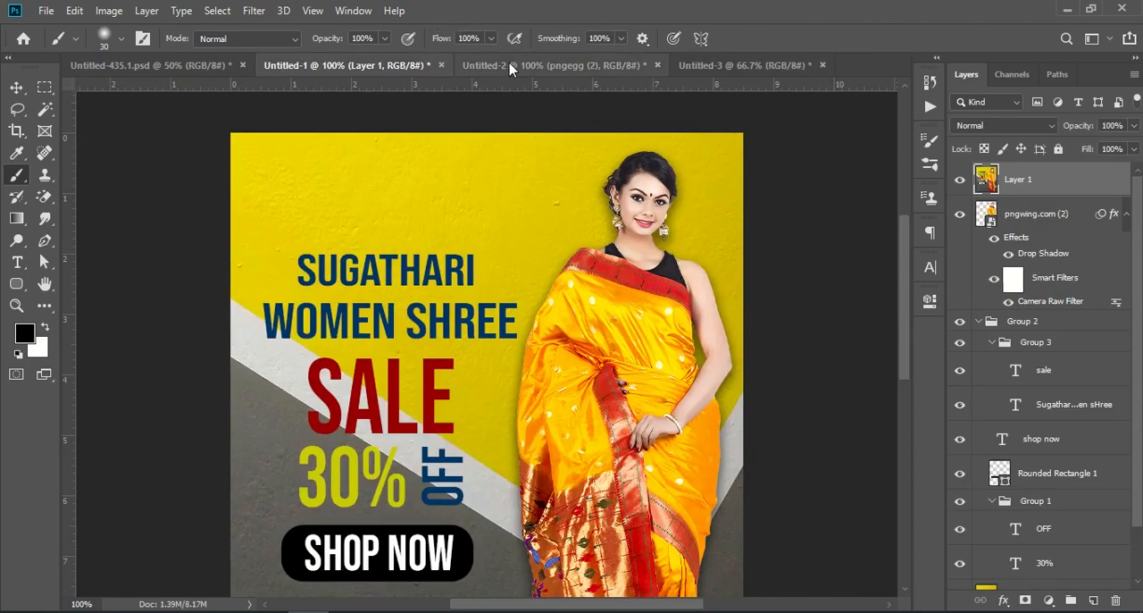
pyautogui.click(554, 65)
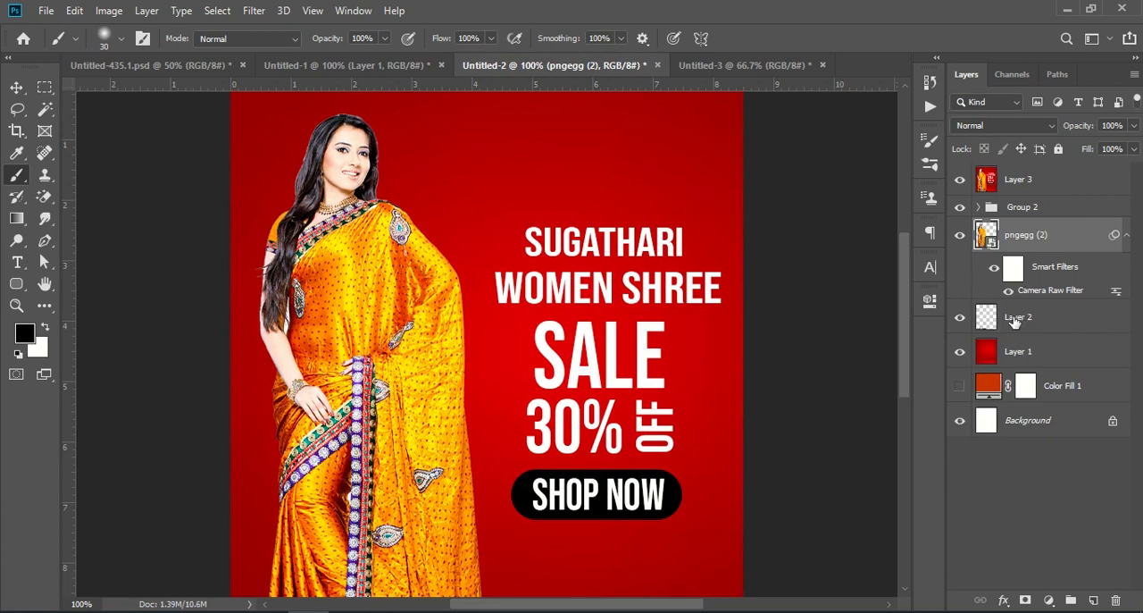
pyautogui.moveTo(1036, 211); pyautogui.dragTo(492, 264)
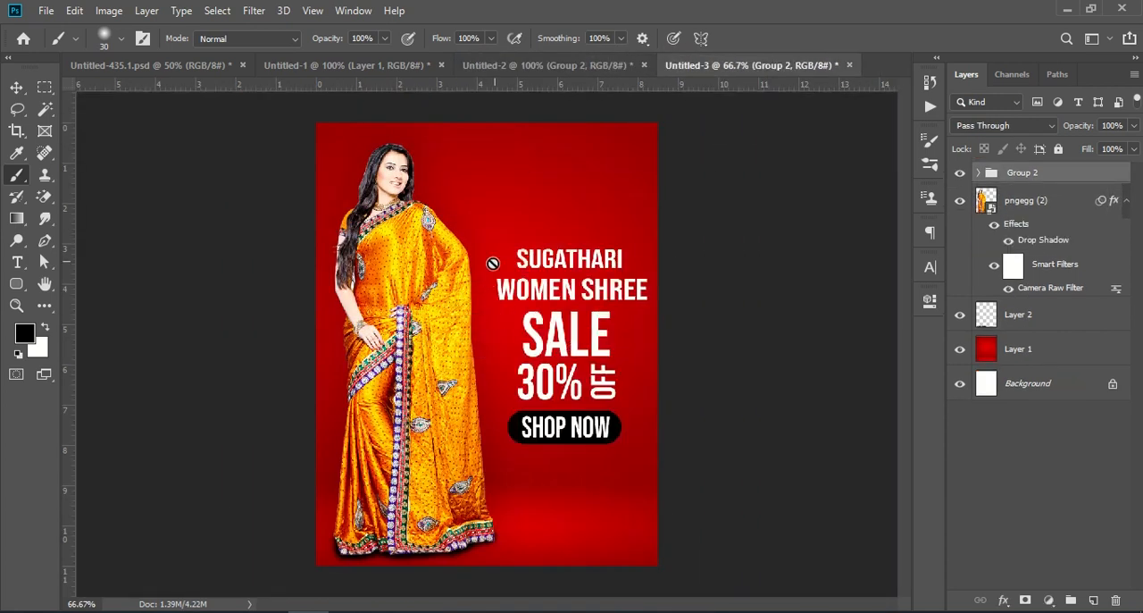
pyautogui.click(18, 82)
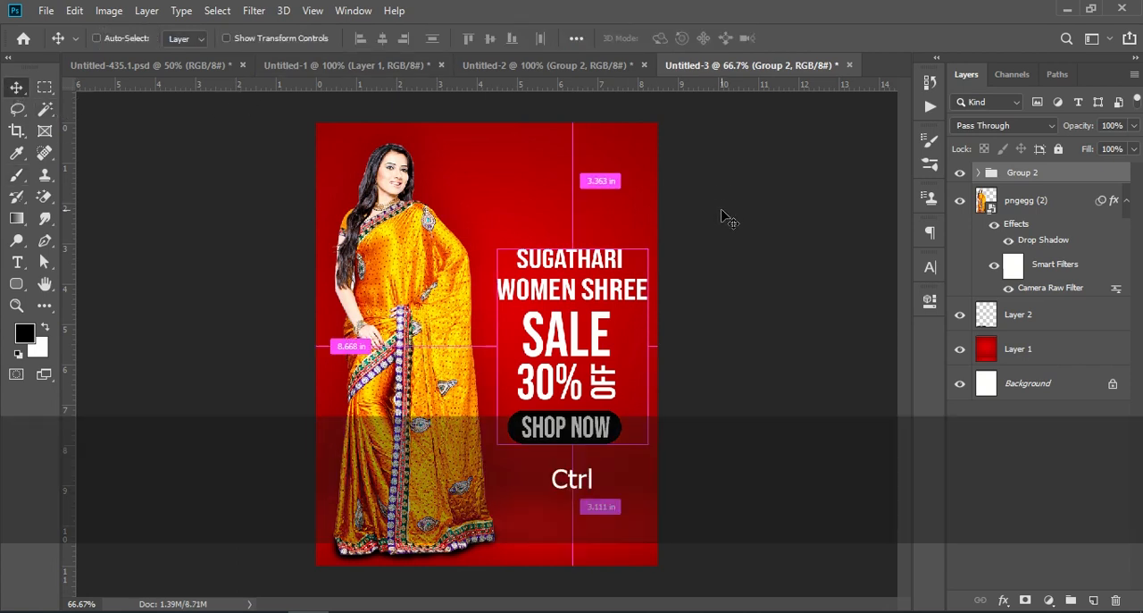
pyautogui.press('ctrl+KP_Subtract')
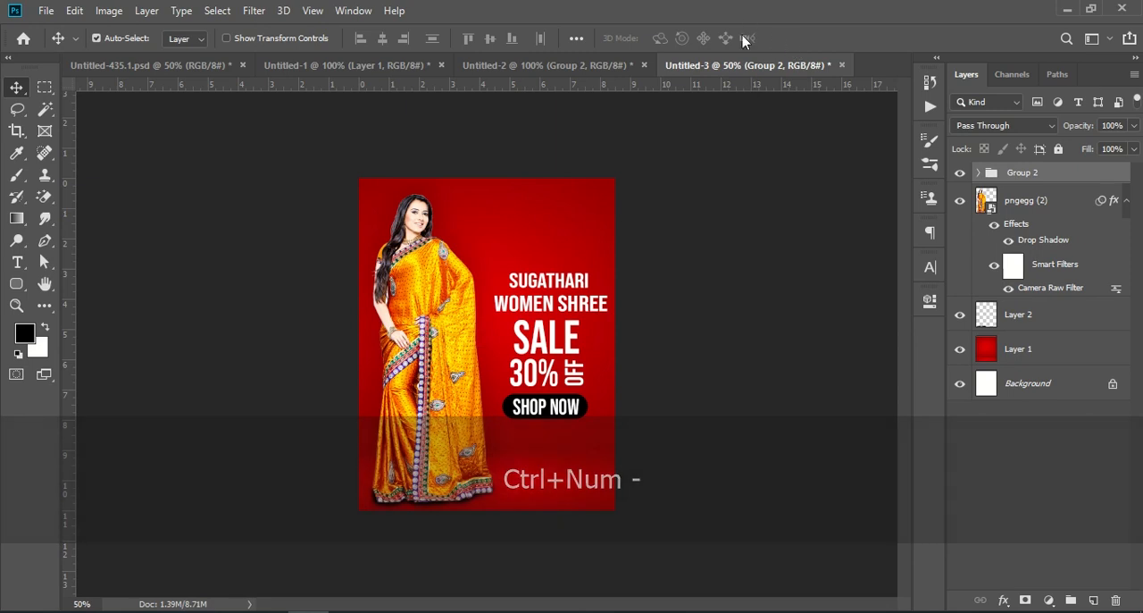
# - Close Untitled-3 without saving and create a new portrait document of 8.5 x 11 inches at 72 pixels/inch with a white background
pyautogui.click(841, 65)
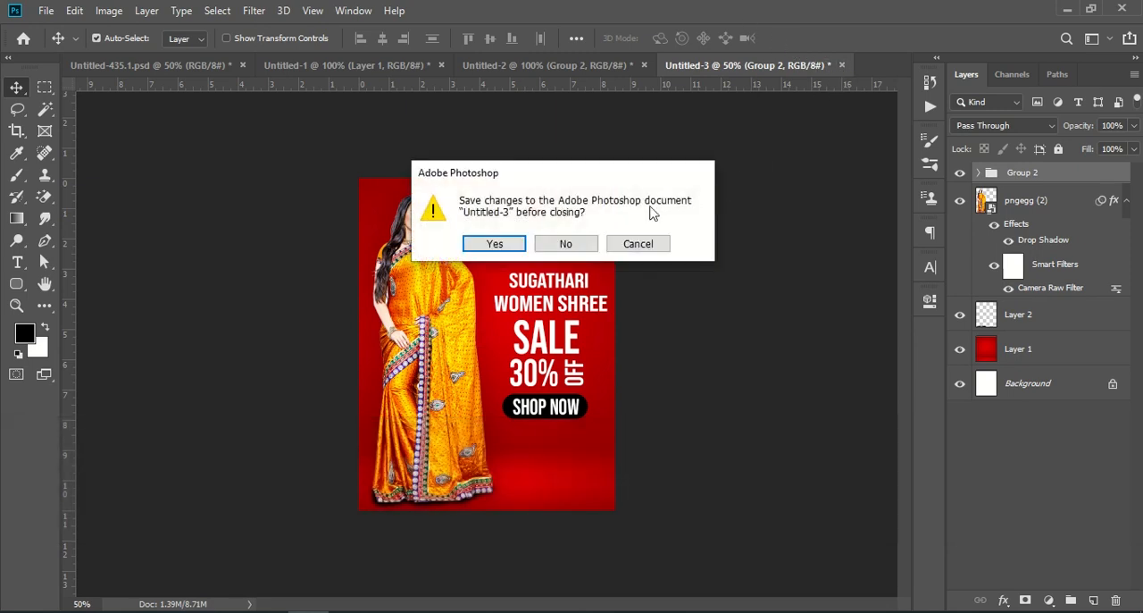
pyautogui.click(585, 247)
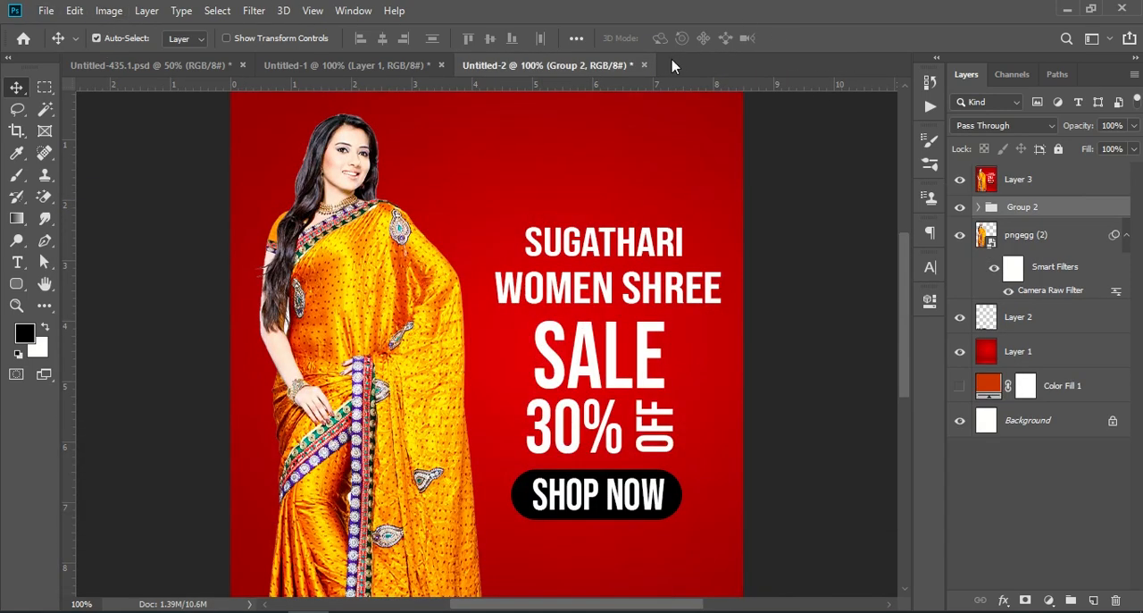
pyautogui.click(46, 11)
pyautogui.click(79, 31)
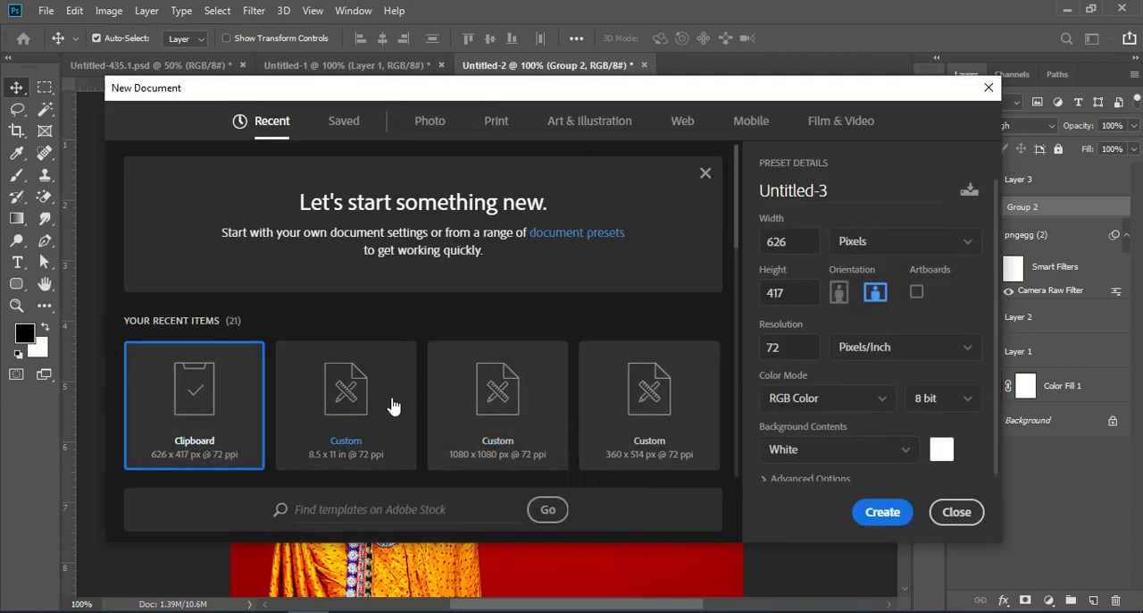
pyautogui.click(390, 401)
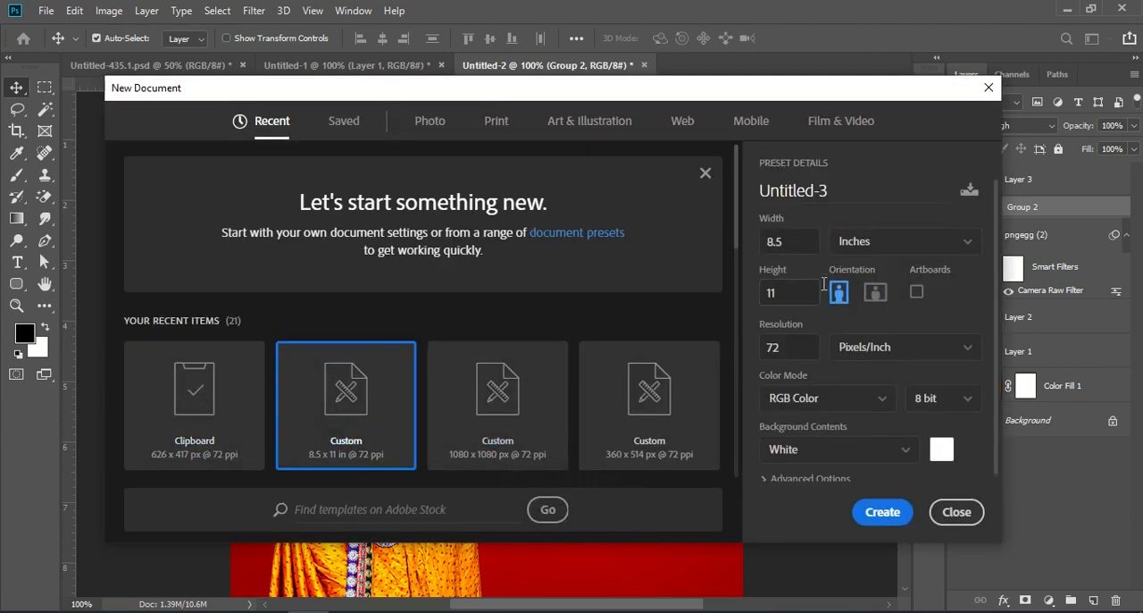
pyautogui.doubleClick(802, 241)
pyautogui.press('Tab')
pyautogui.press('Tab')
pyautogui.click(884, 512)
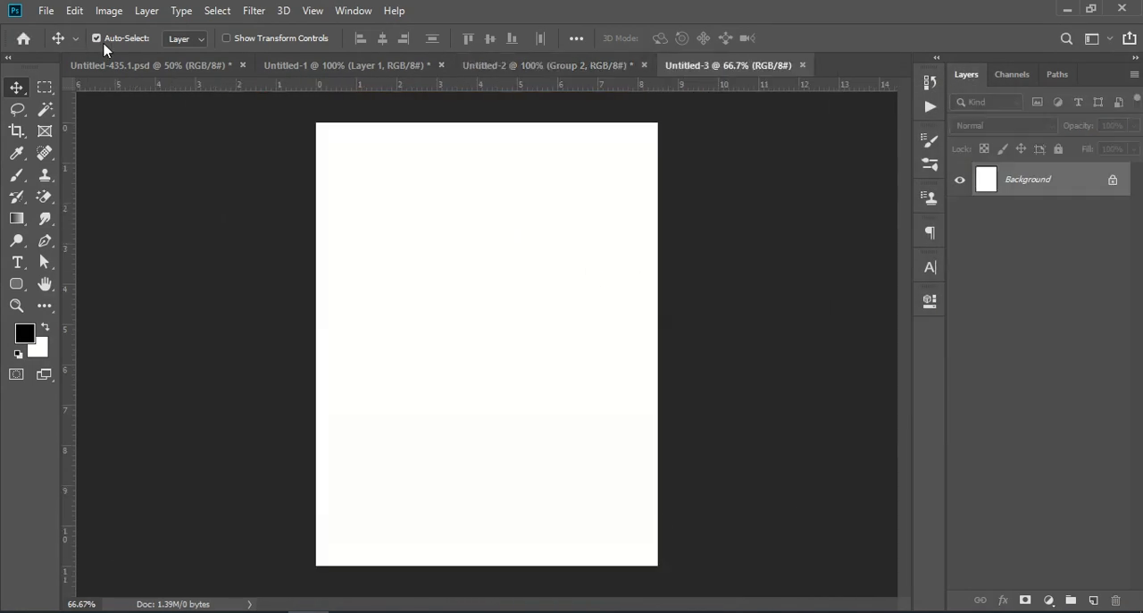
# - Copy the pngwing.com (2) model layer from Untitled-1 into the new Untitled-3 document and place it along the right side of the page
pyautogui.click(271, 65)
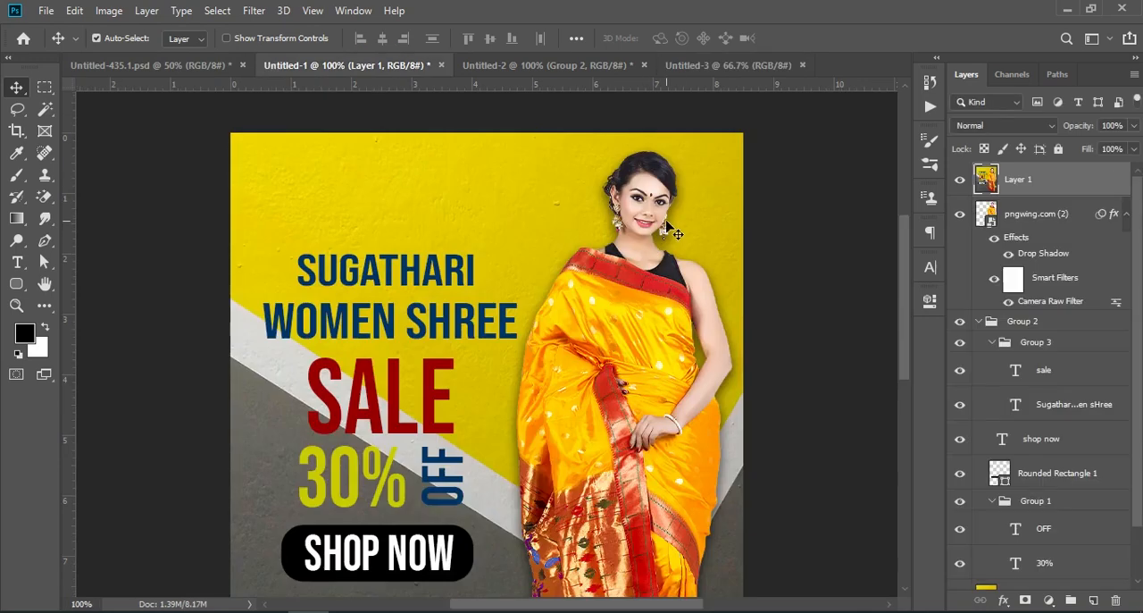
pyautogui.scroll(-2, 1040, 301)
pyautogui.scroll(2, 1040, 300)
pyautogui.moveTo(987, 214); pyautogui.dragTo(576, 349)
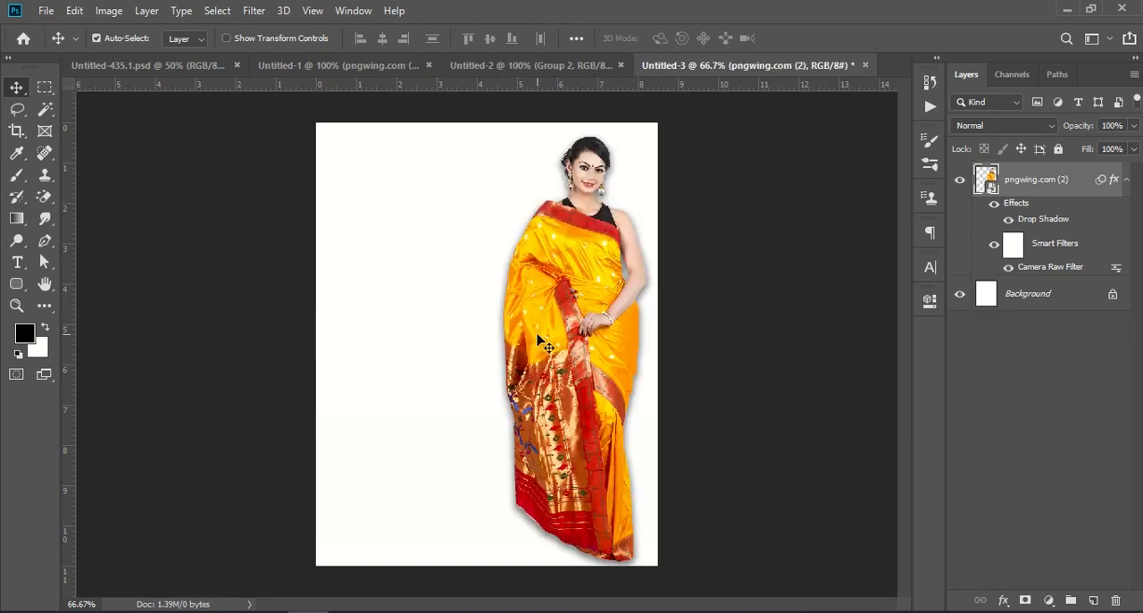
# - Copy the yellow and grey wall background layer from Untitled-1 into Untitled-3, fit it over the page and order it below the model layer
pyautogui.click(217, 66)
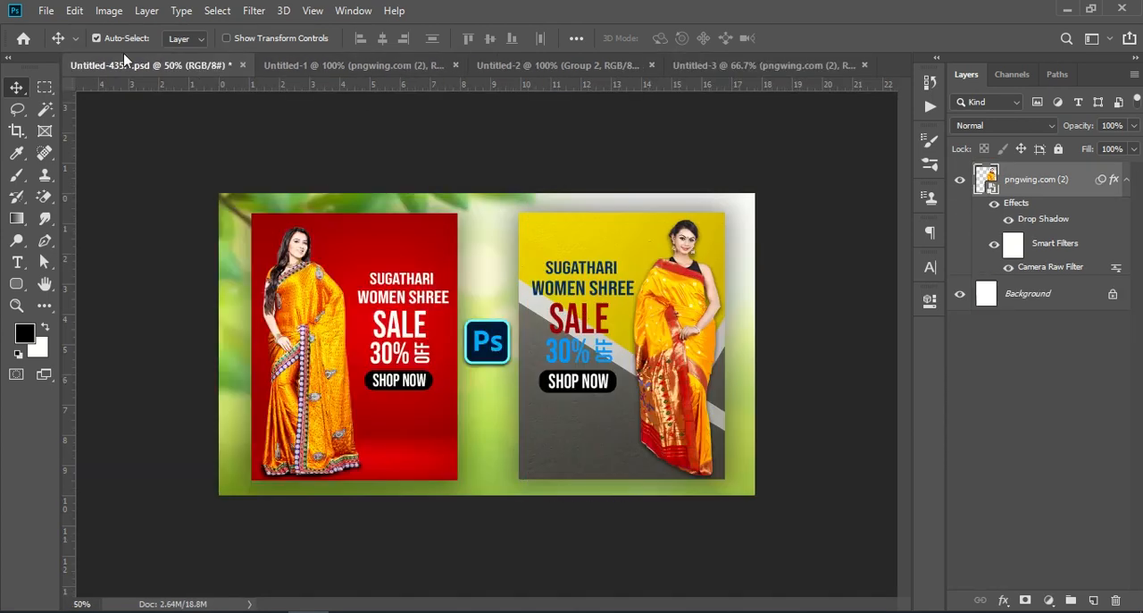
pyautogui.click(384, 66)
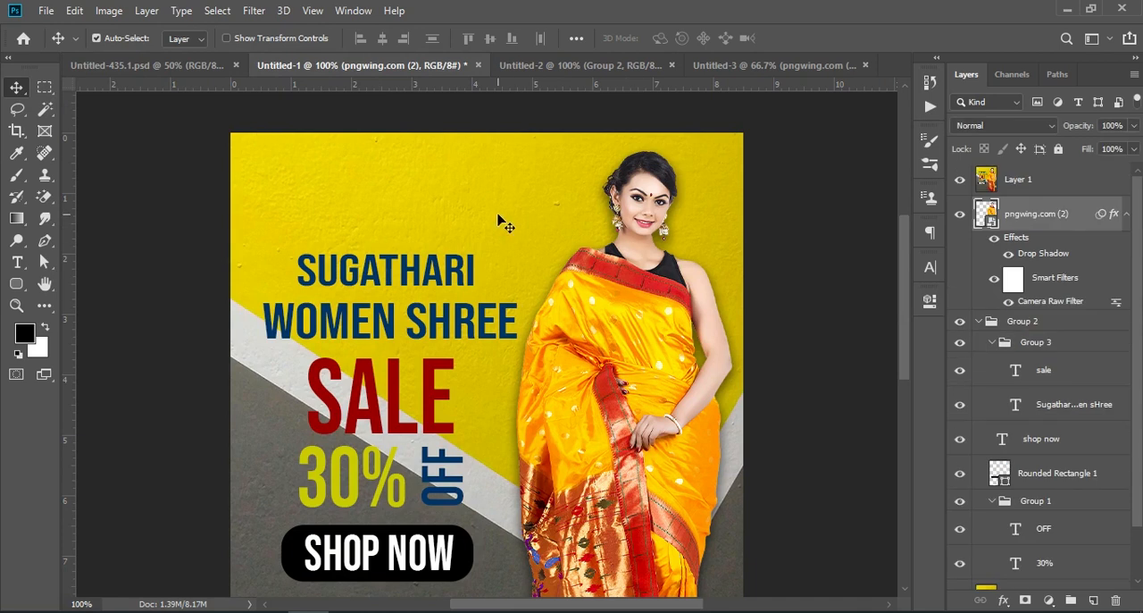
pyautogui.scroll(-2, 1064, 425)
pyautogui.moveTo(1058, 540); pyautogui.dragTo(496, 455)
pyautogui.moveTo(594, 380); pyautogui.dragTo(590, 284)
pyautogui.moveTo(991, 183); pyautogui.dragTo(1027, 308)
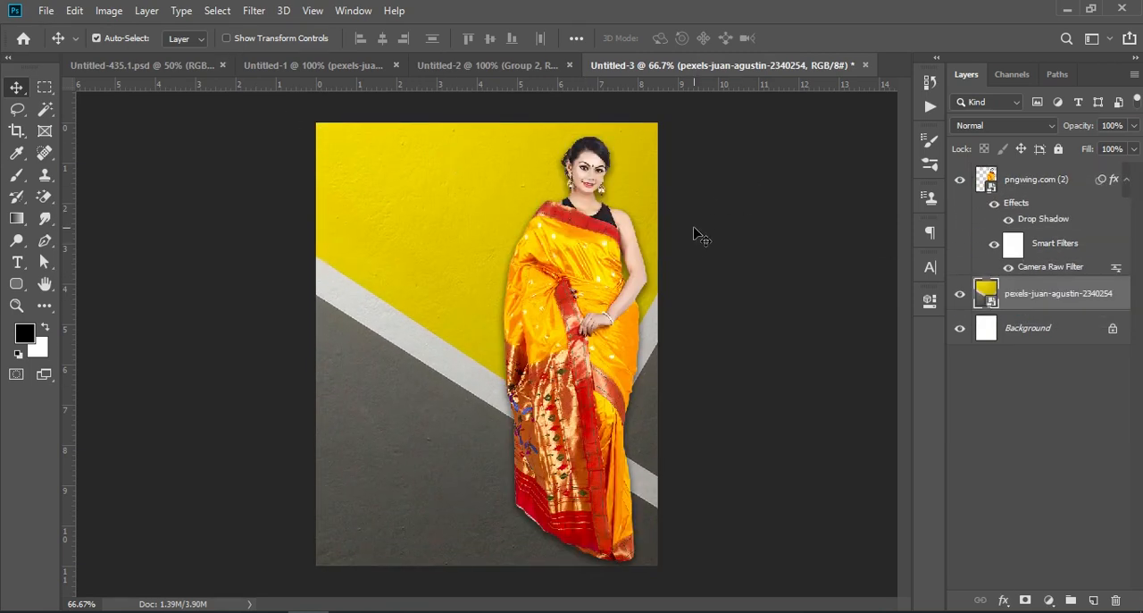
# - Copy the Group 2 sale text from Untitled-1 into Untitled-3 and move it left of the model, centred at about X 172 px, Y 388 px
pyautogui.click(363, 69)
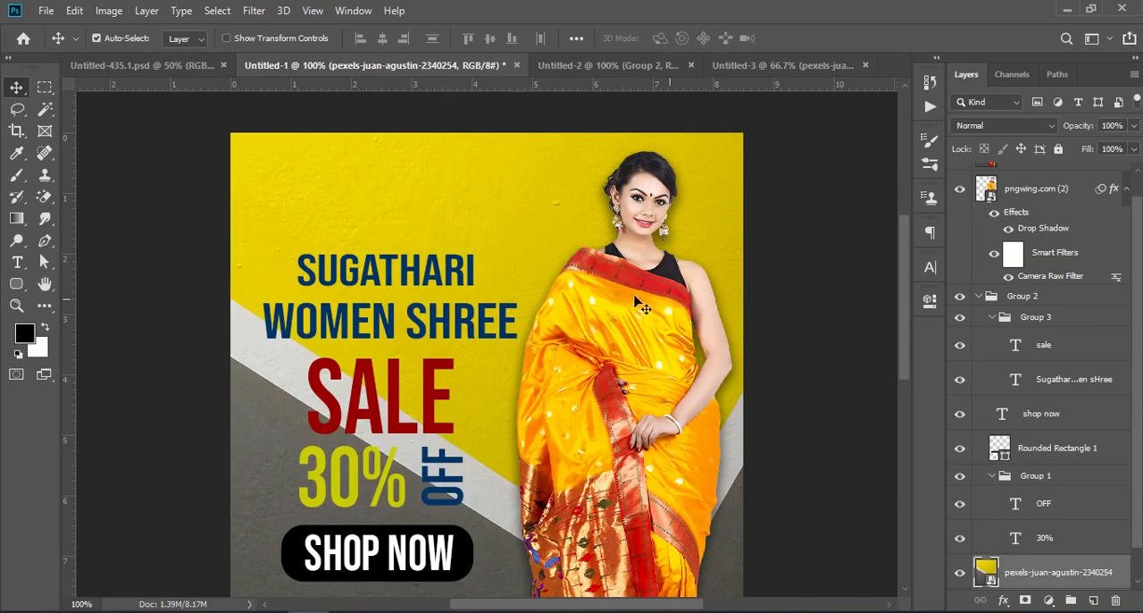
pyautogui.click(980, 295)
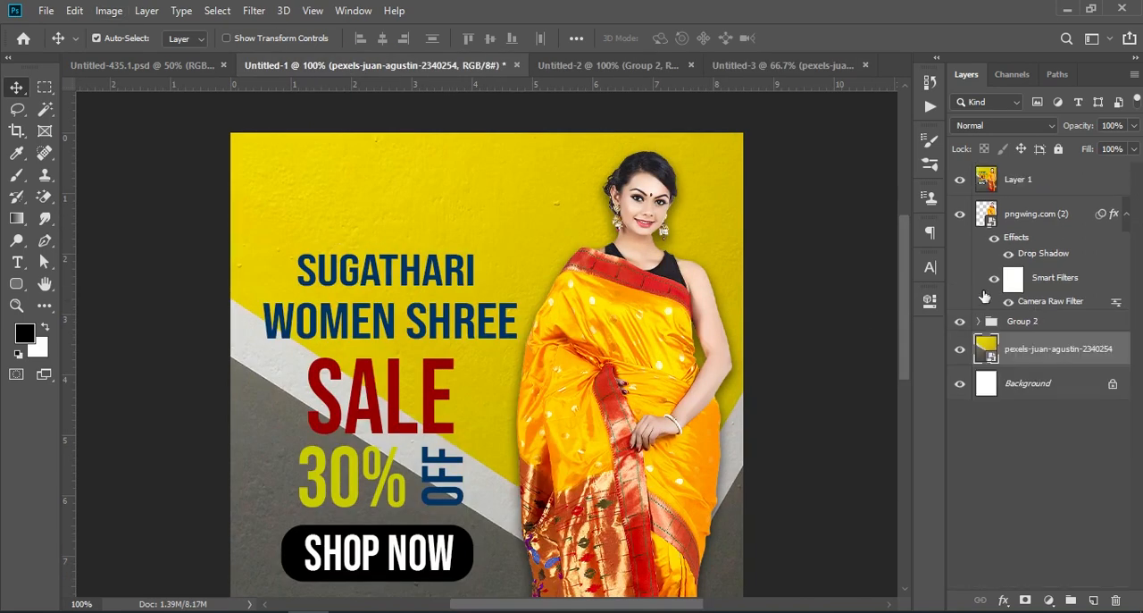
pyautogui.click(1039, 325)
pyautogui.moveTo(1041, 328); pyautogui.dragTo(451, 420)
pyautogui.press('ctrl')
pyautogui.hotkey('ctrl', 't')
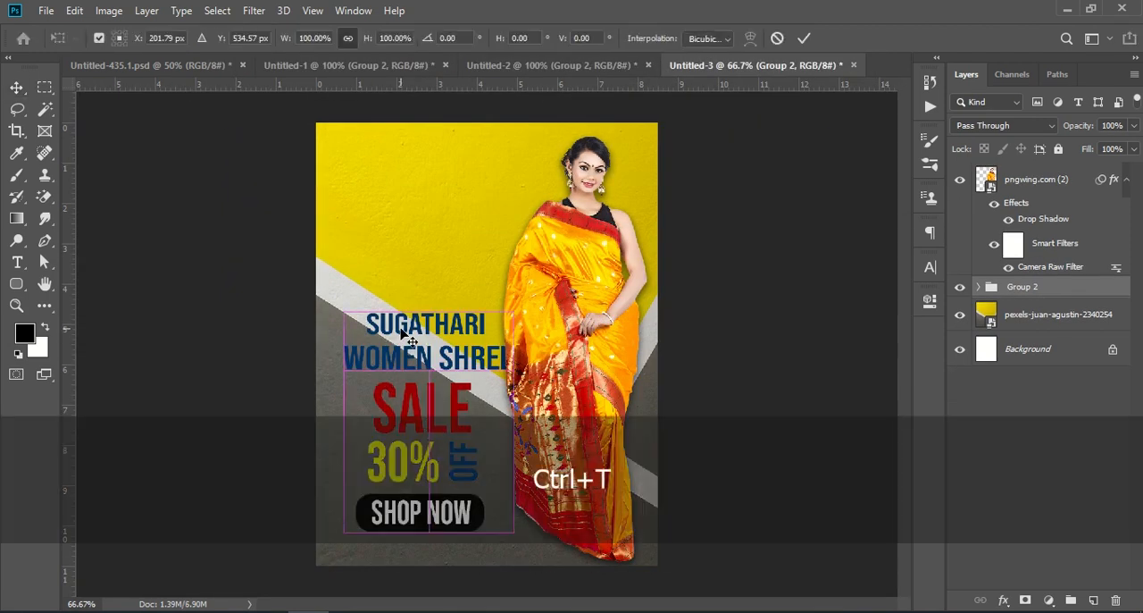
pyautogui.moveTo(404, 337); pyautogui.dragTo(417, 258)
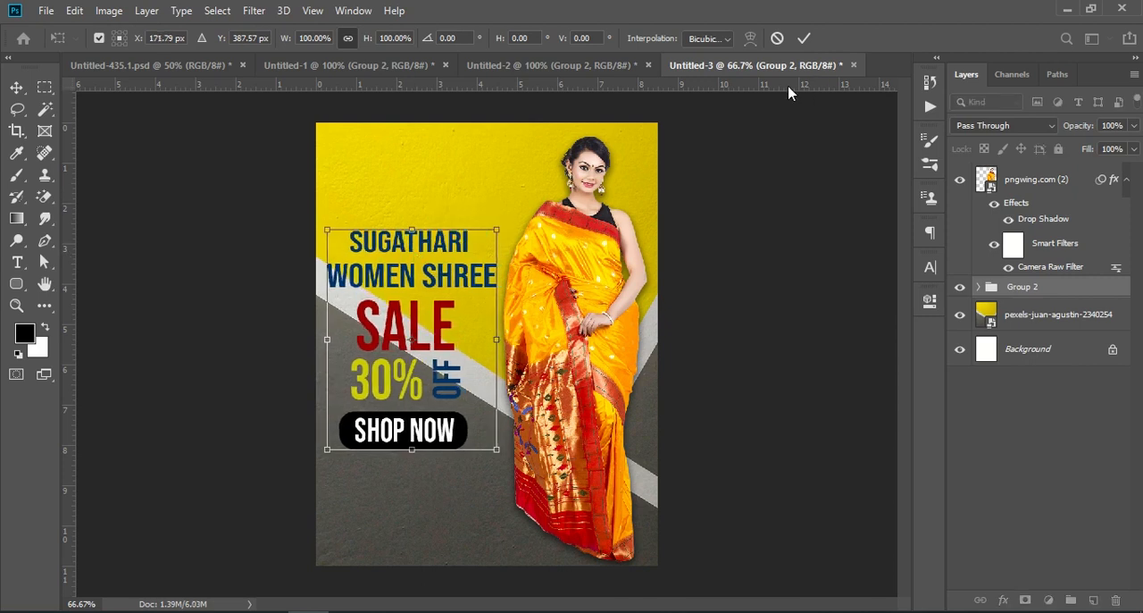
pyautogui.click(805, 39)
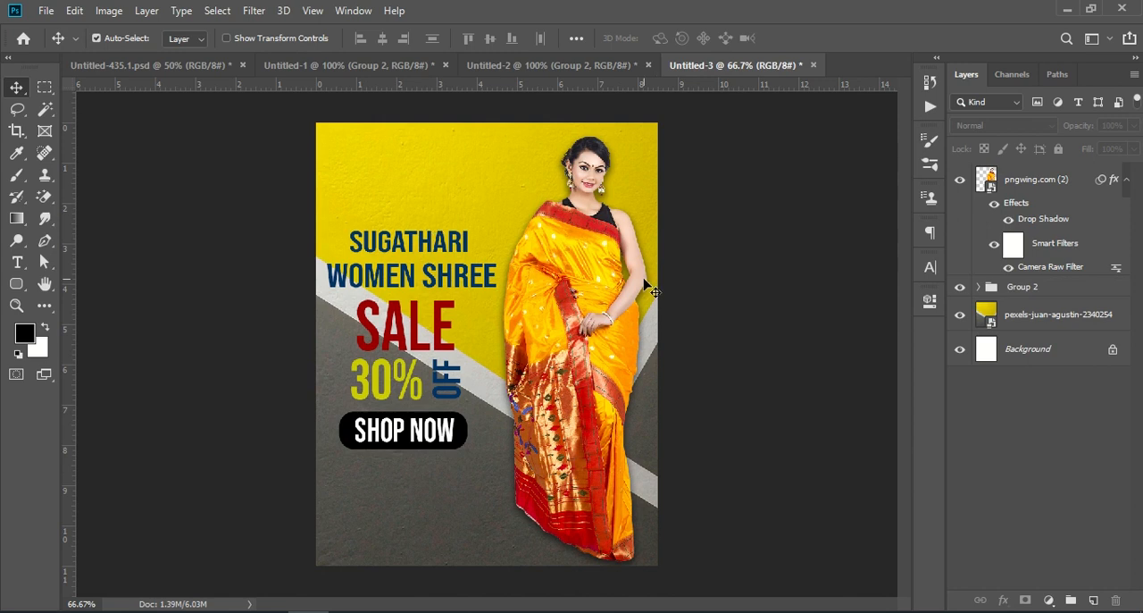
# - Review the whole yellow poster, the combined presentation in Untitled-435.1, and the poster designs in Untitled-1 and Untitled-2
pyautogui.press('ctrl+KP_Subtract')
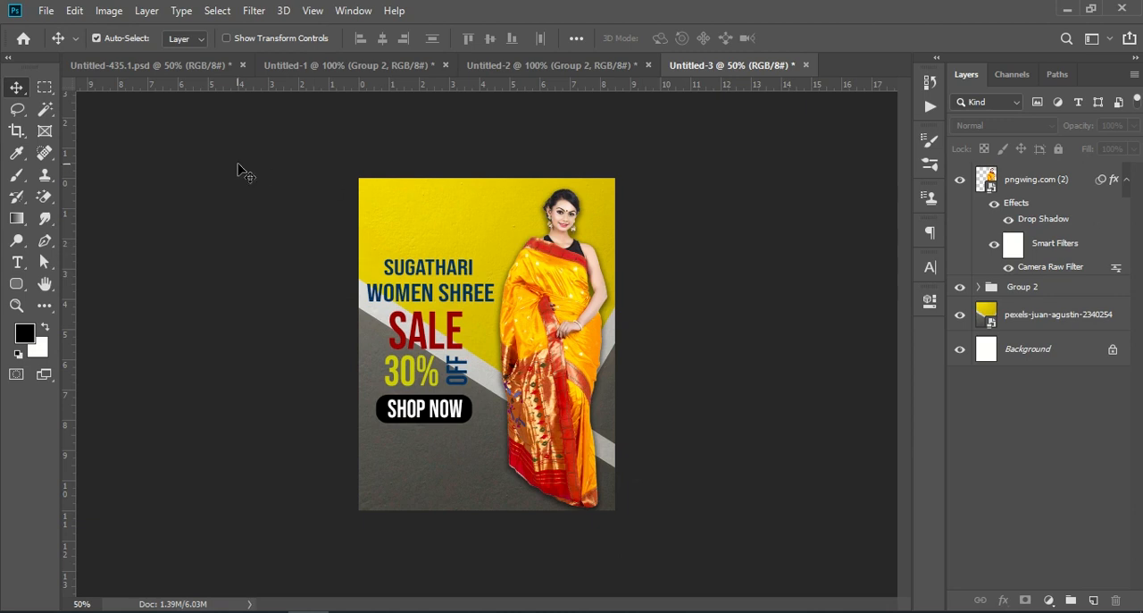
pyautogui.click(193, 71)
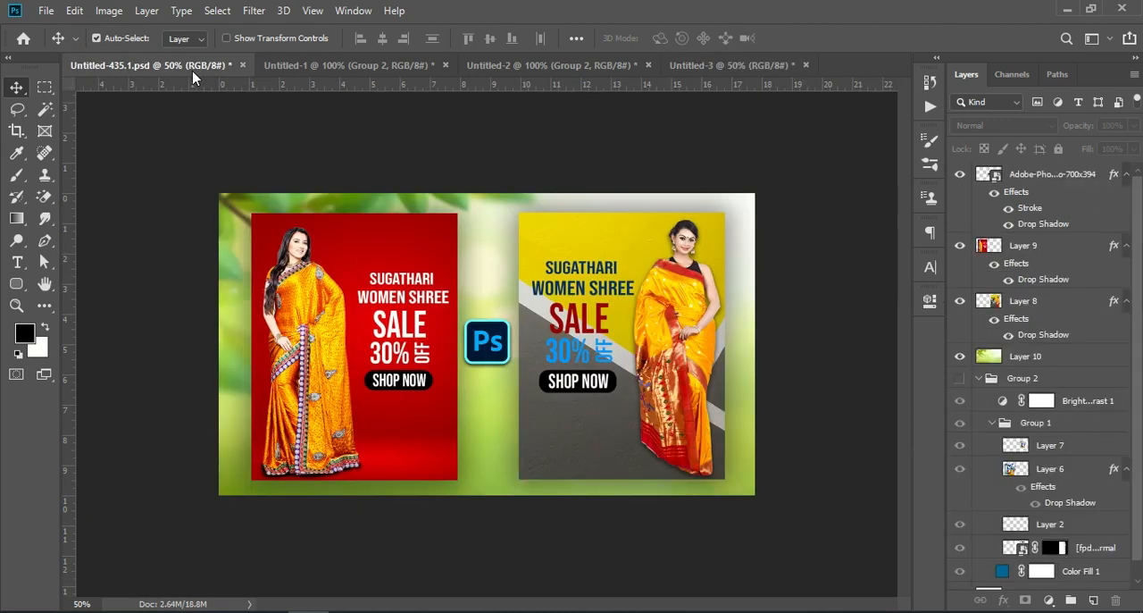
pyautogui.click(282, 65)
pyautogui.click(508, 67)
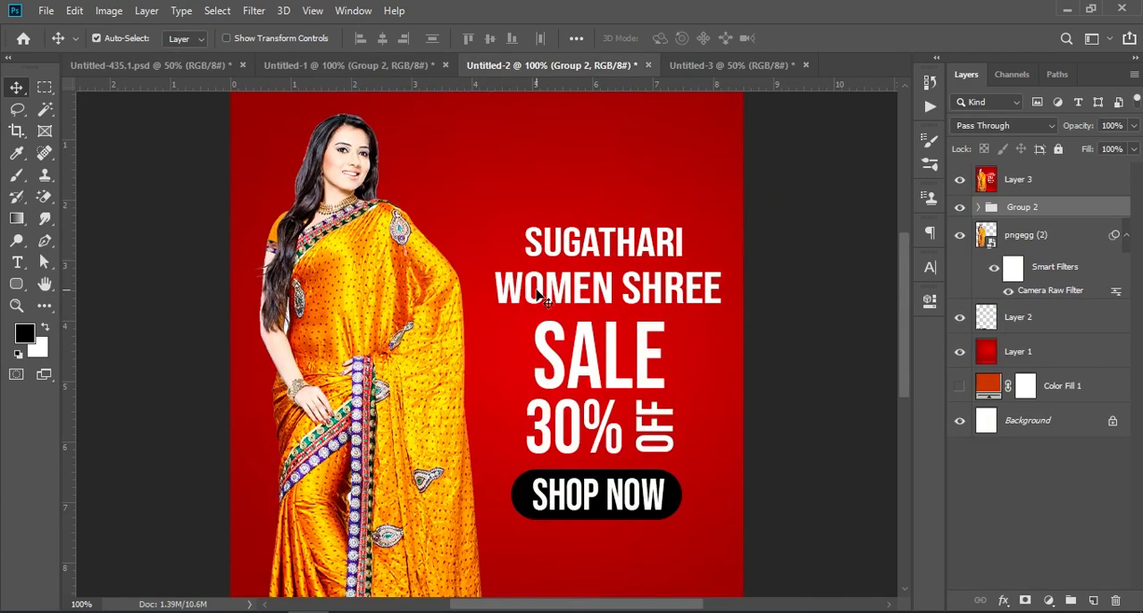
pyautogui.press('ctrl+KP_Subtract')
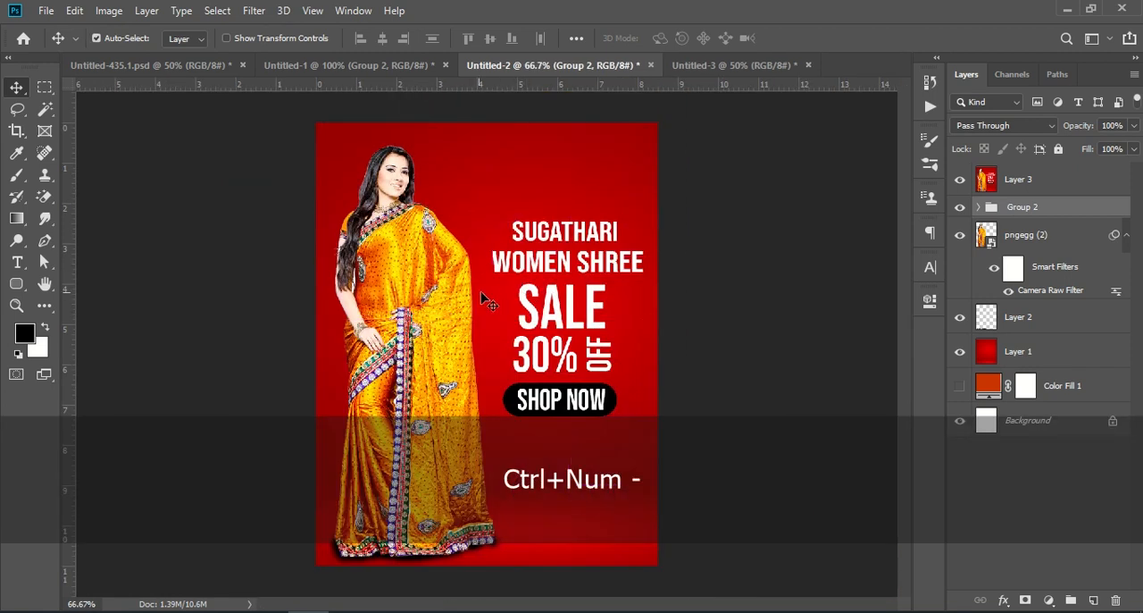